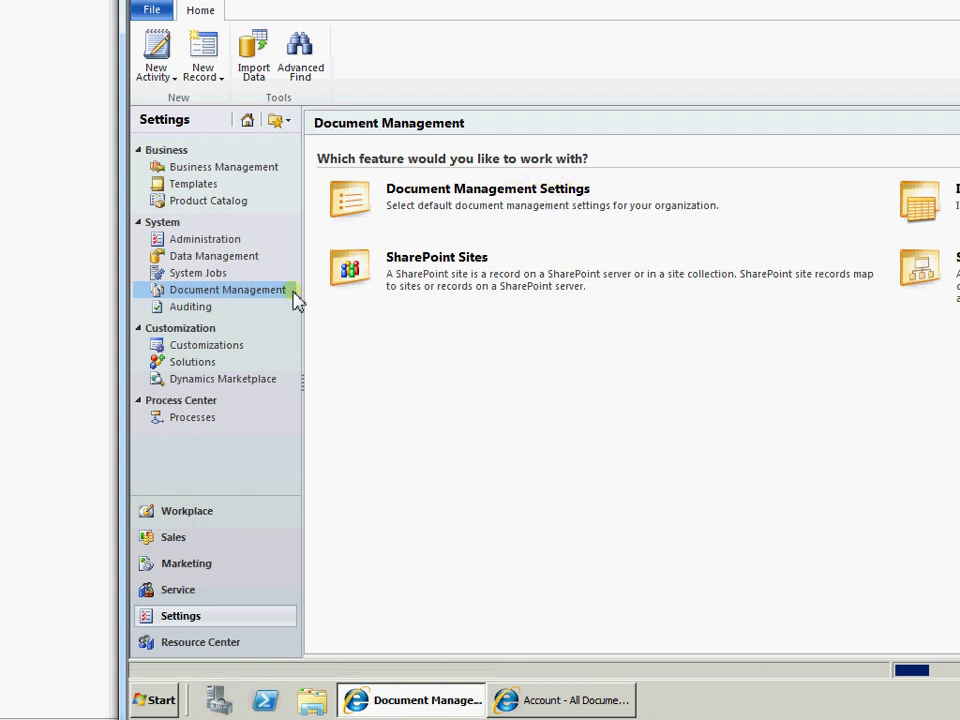
pyautogui.click(490, 195)
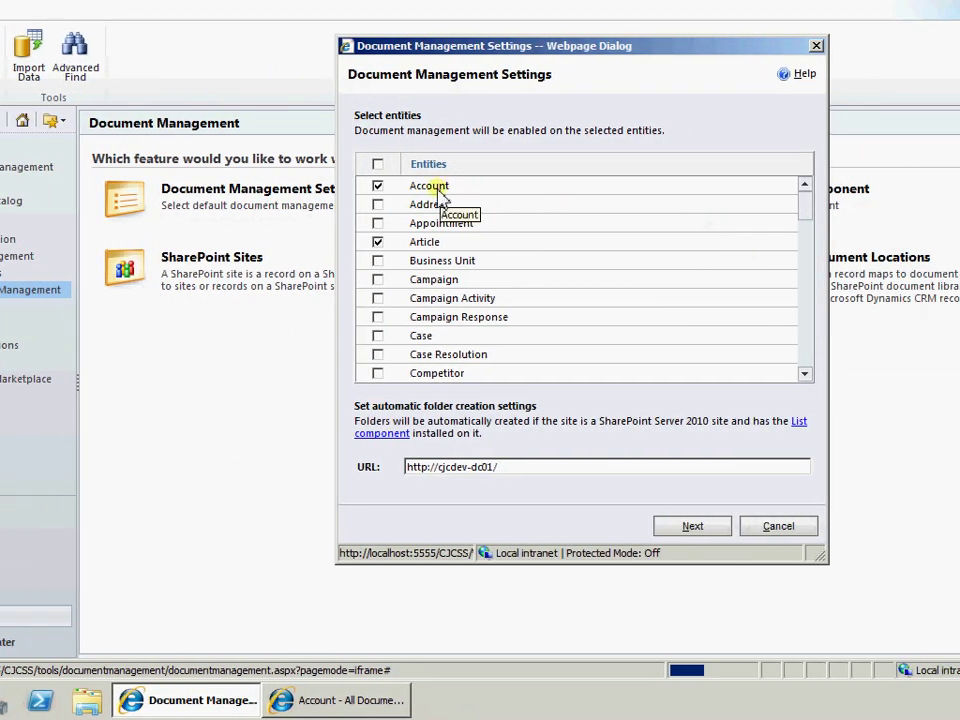
pyautogui.moveTo(806, 201); pyautogui.dragTo(805, 225)
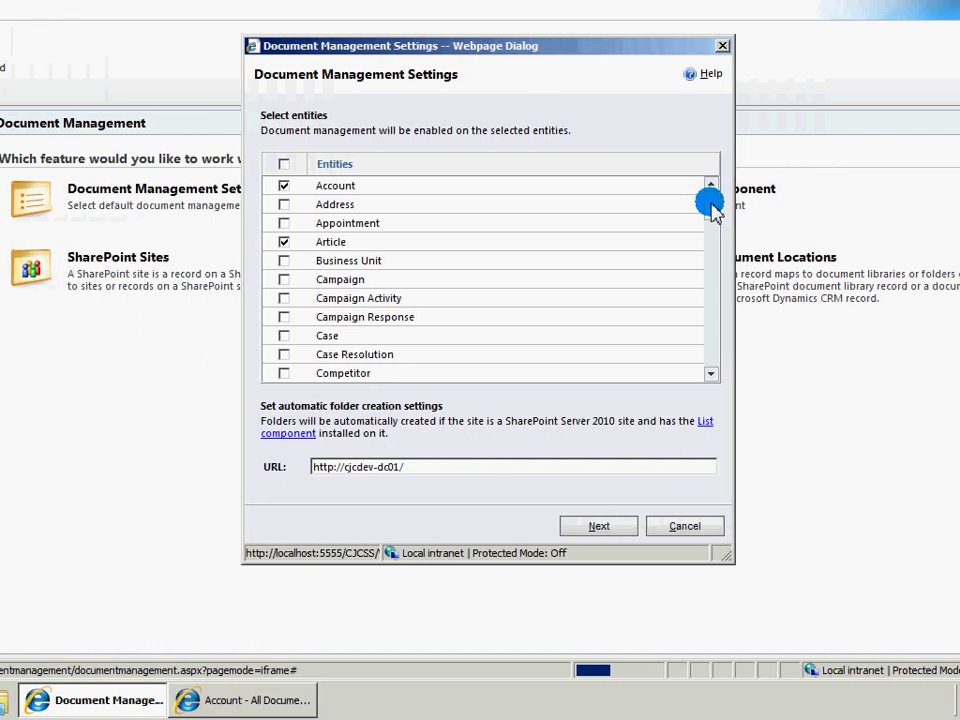
pyautogui.moveTo(708, 218); pyautogui.dragTo(690, 181)
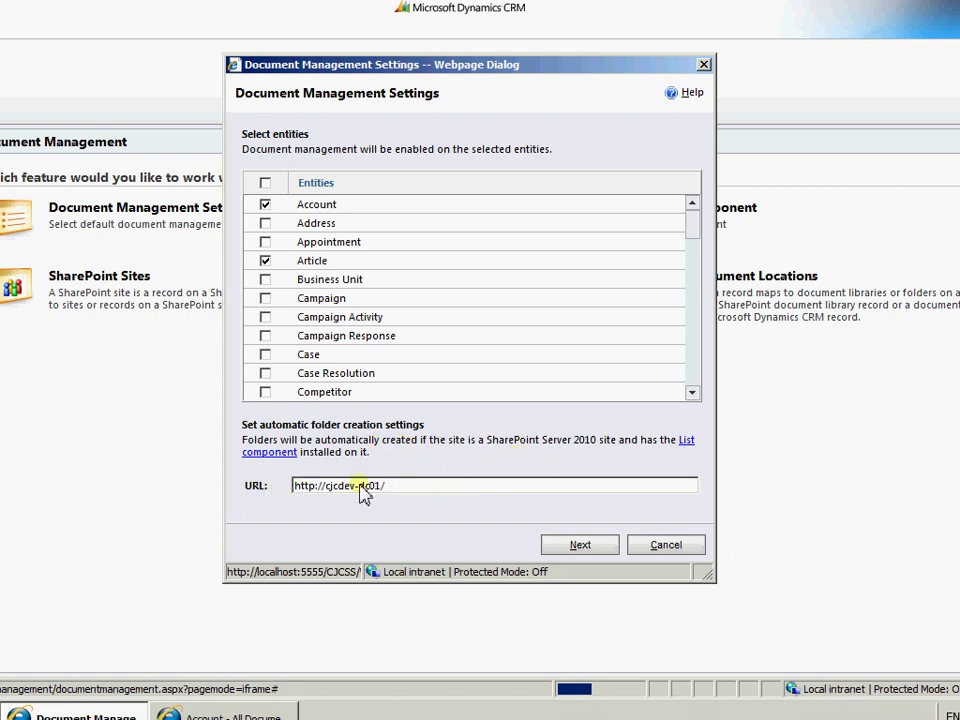
pyautogui.click(426, 492)
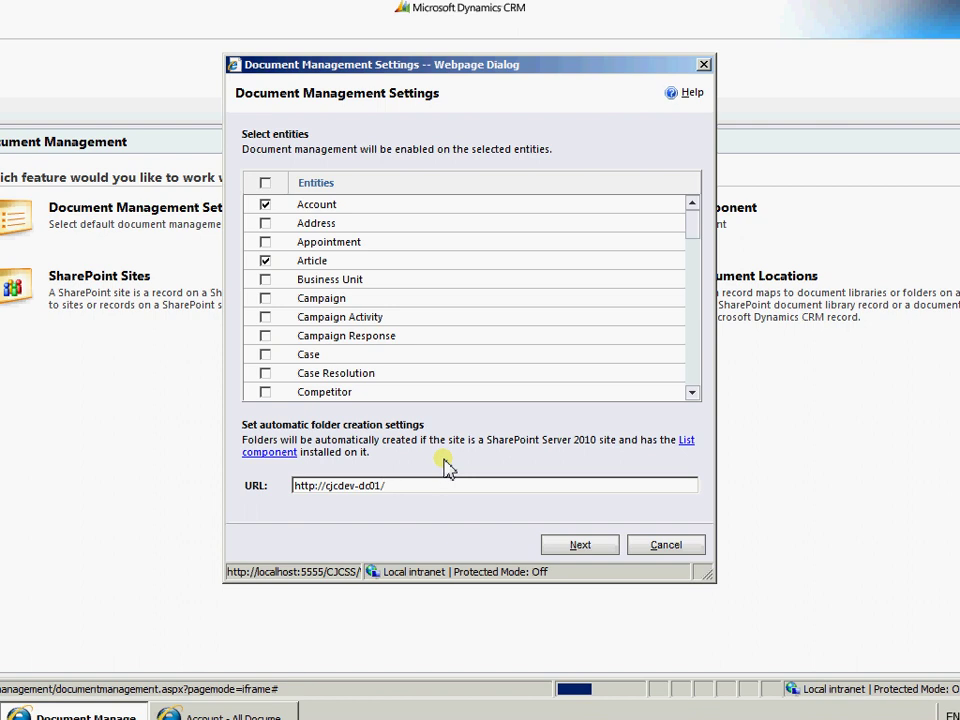
pyautogui.click(588, 546)
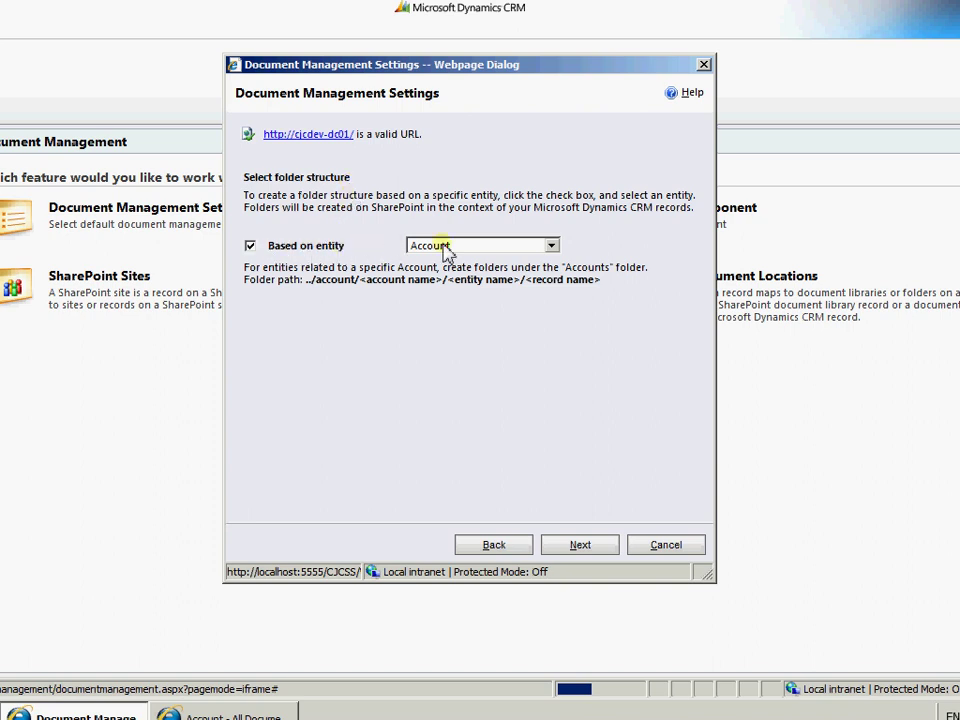
# Leave 'Based on entity' checked with Account chosen as the folder-structure entity.
pyautogui.click(491, 248)
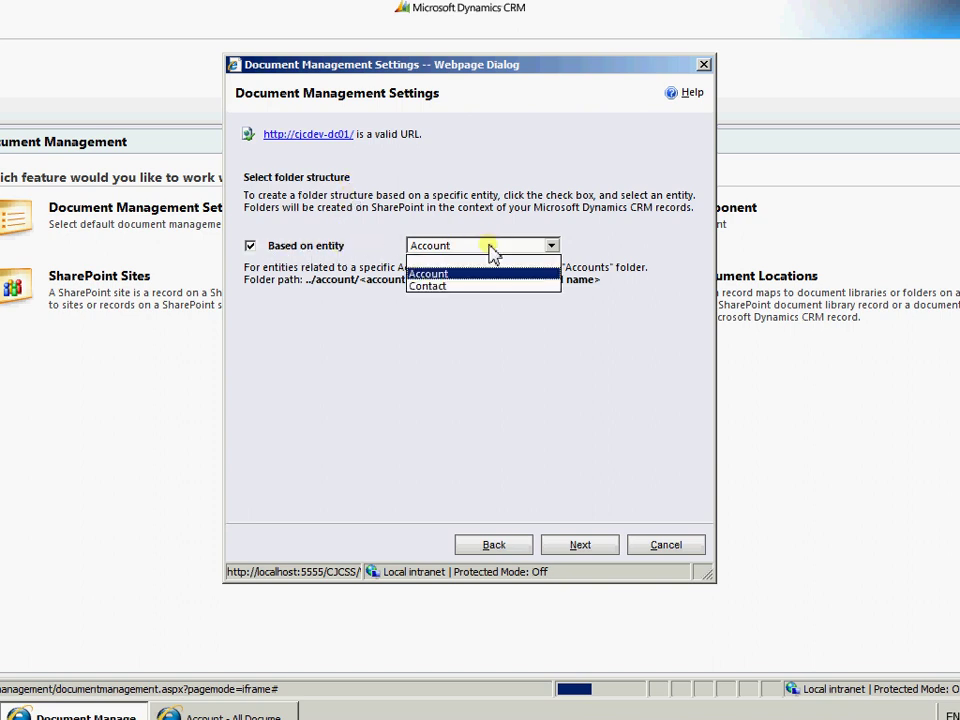
pyautogui.click(491, 248)
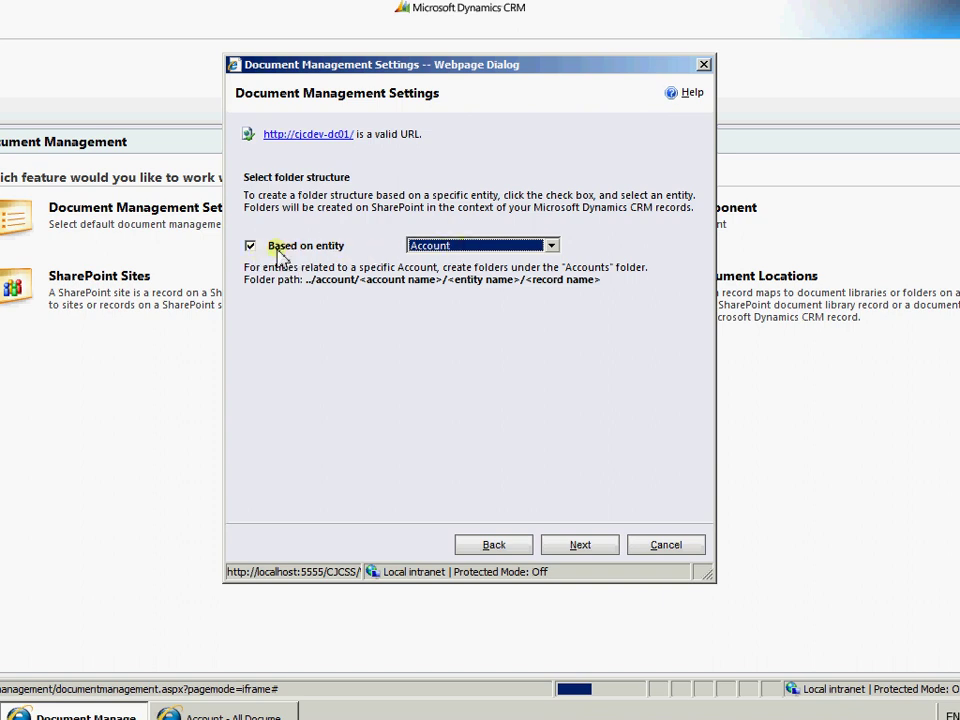
# Run library creation, acknowledge that all 9 libraries already exist, and finish the wizard.
pyautogui.click(581, 546)
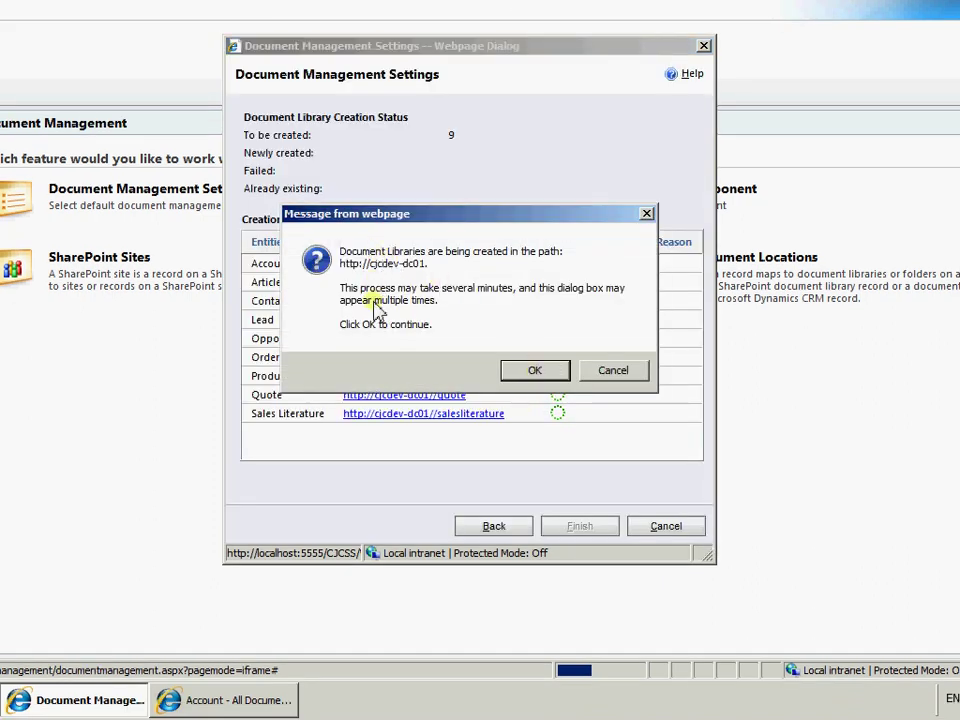
pyautogui.click(544, 373)
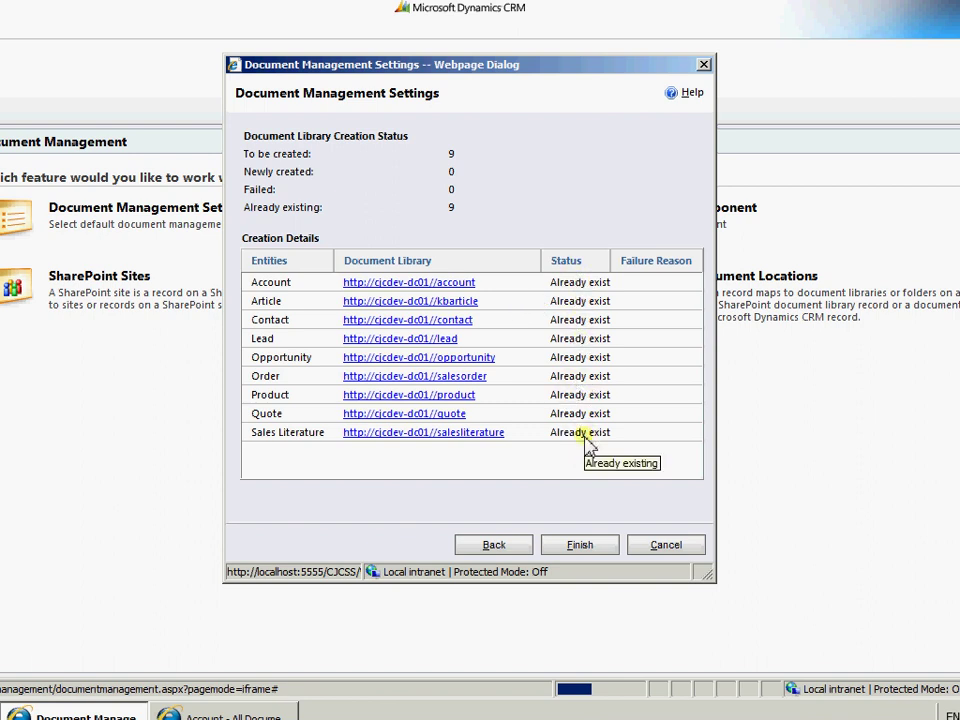
pyautogui.click(588, 528)
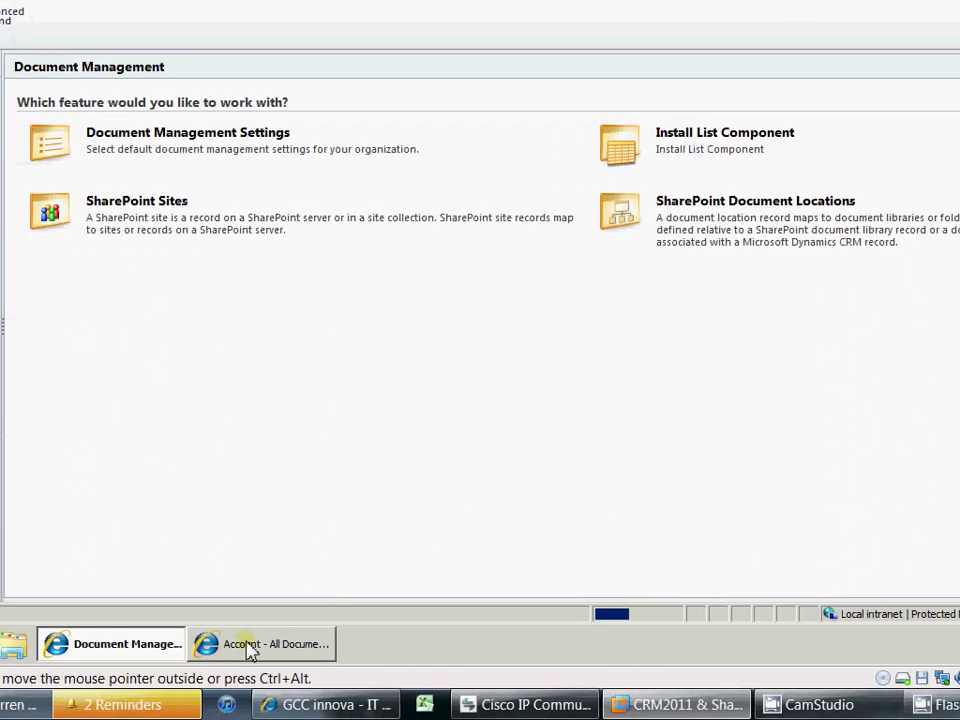
# Look over the company folders in SharePoint's Account library, then return to CRM's Sales accounts.
pyautogui.click(234, 645)
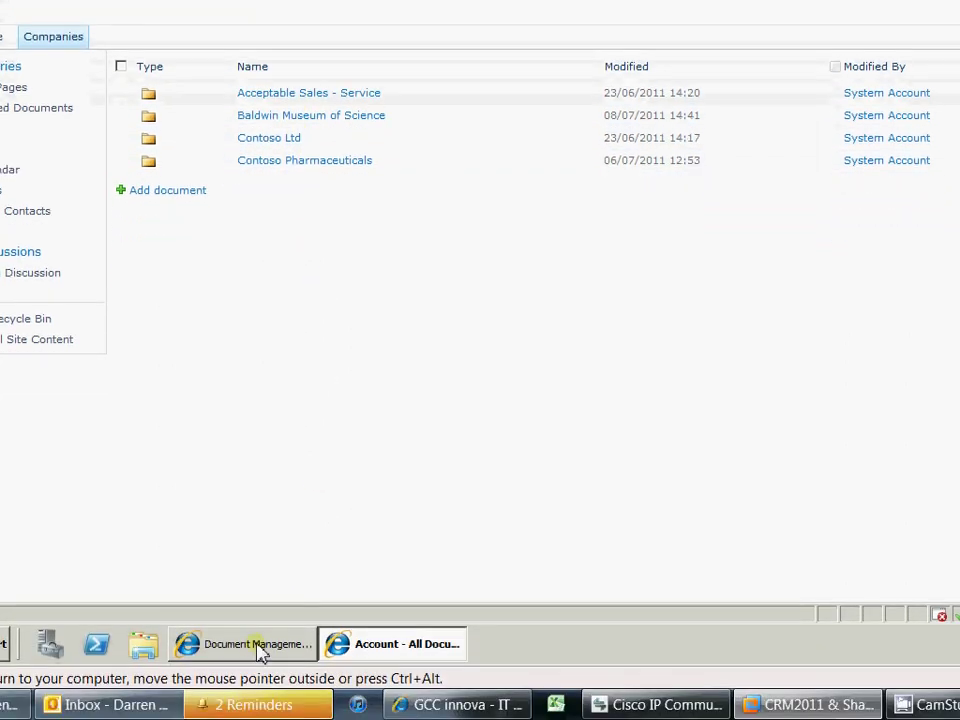
pyautogui.click(260, 650)
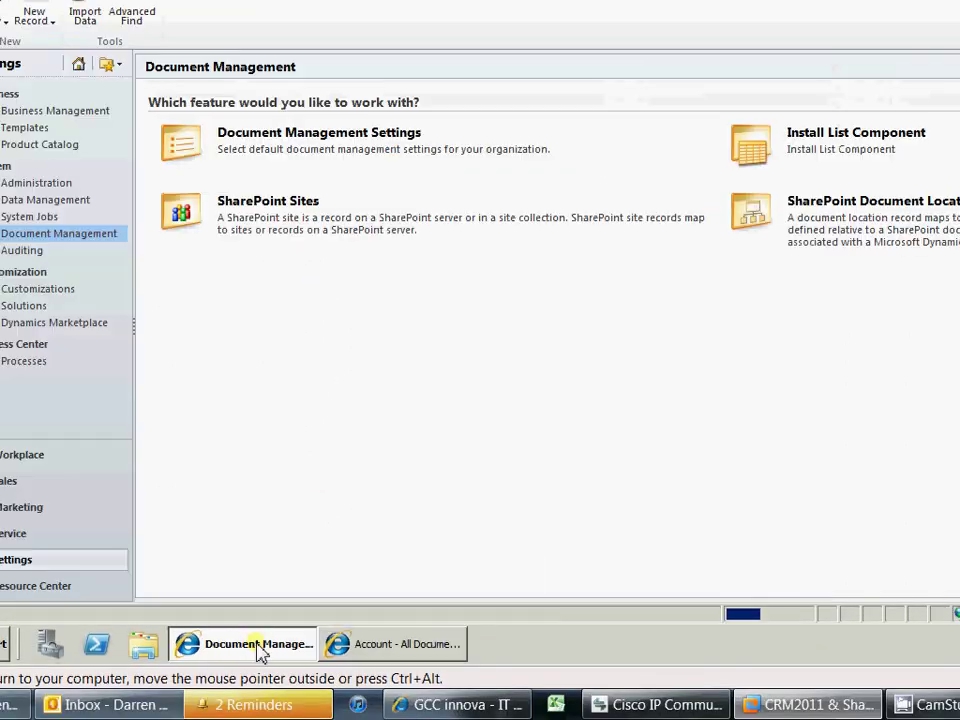
pyautogui.click(195, 483)
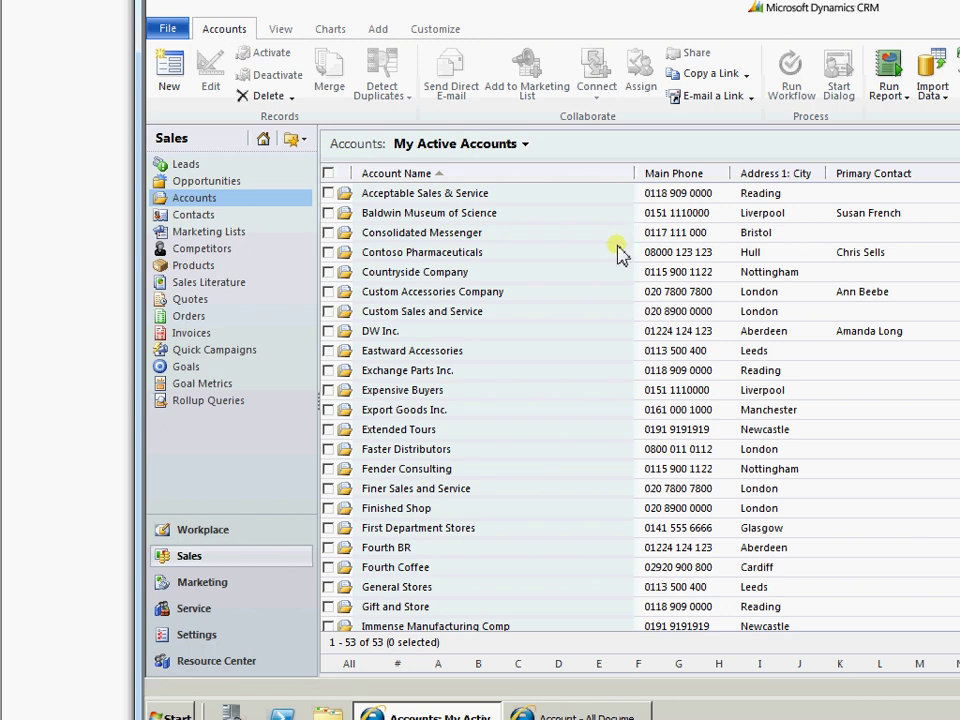
# Open the Extended Tours record from the My Active Accounts list.
pyautogui.click(467, 431)
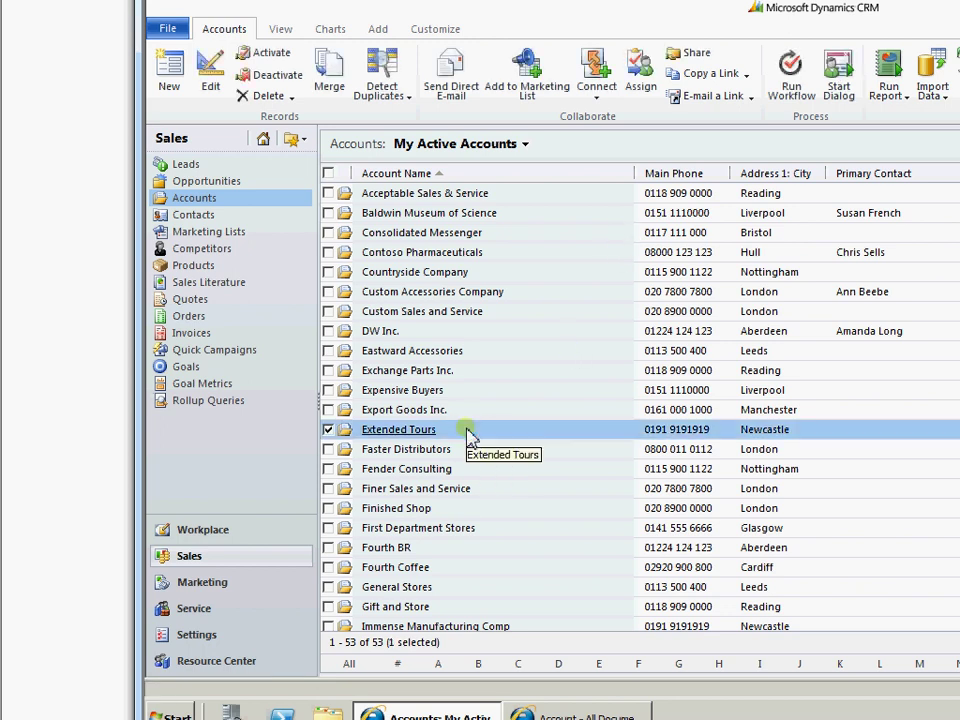
pyautogui.doubleClick(467, 431)
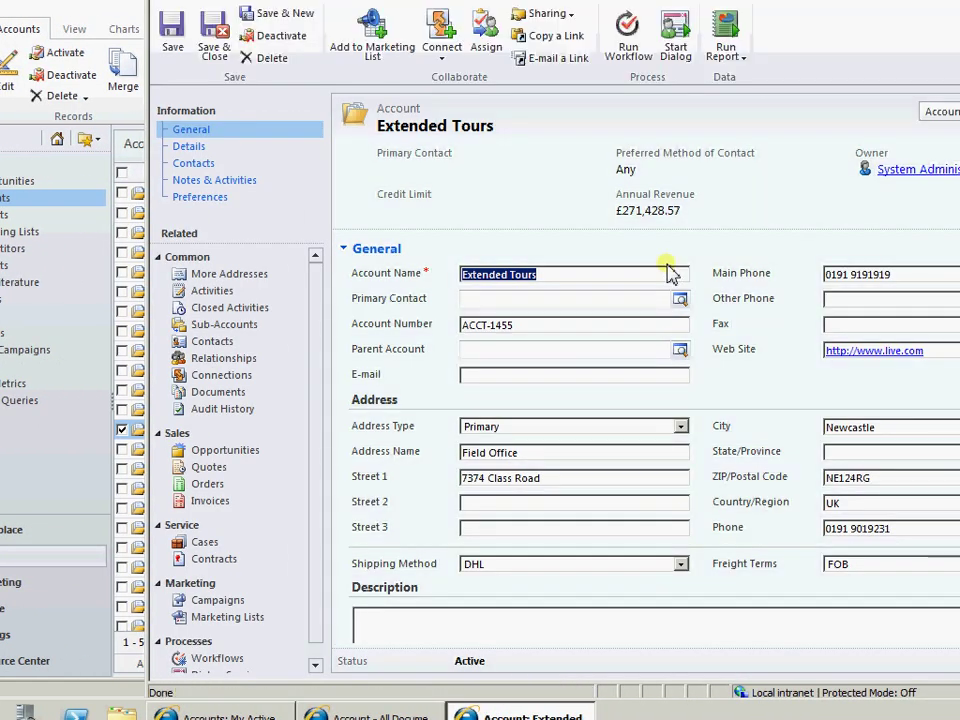
# Show Extended Tours' related documents, confirming creation of its SharePoint folder.
pyautogui.click(240, 392)
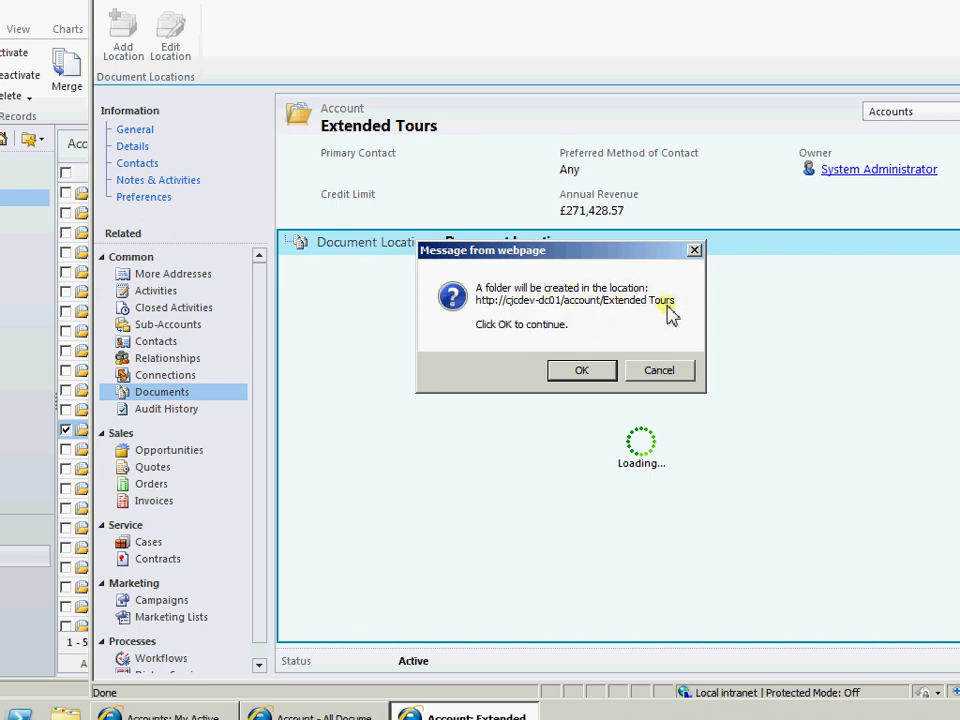
pyautogui.click(590, 372)
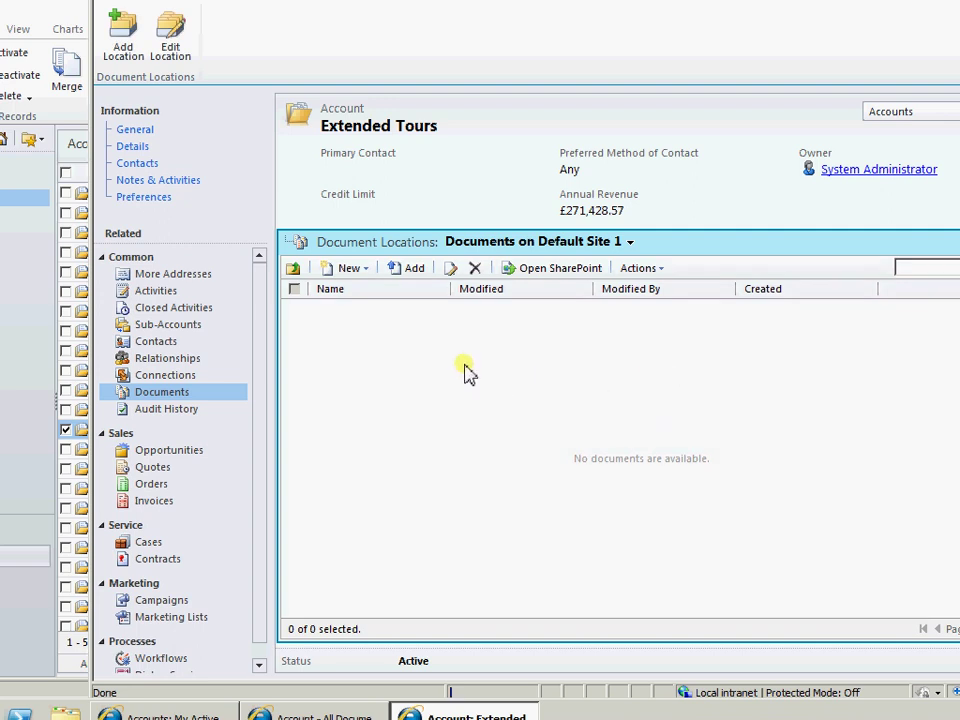
# Upload and check in CRM+Office365_Datasheet_Final to the Extended Tours account's documents.
pyautogui.click(414, 270)
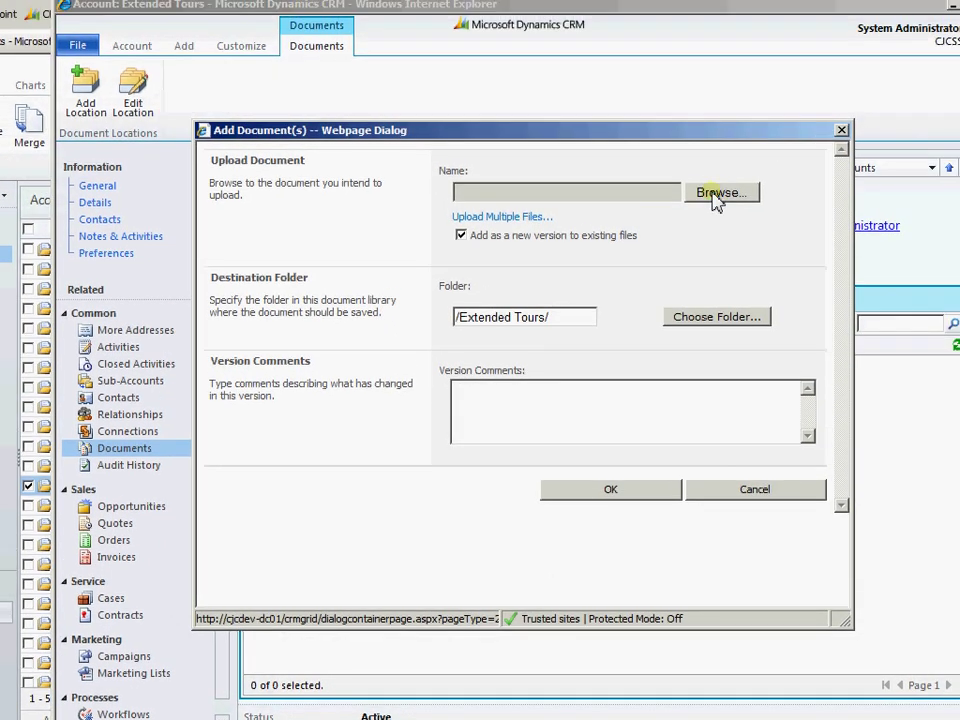
pyautogui.click(716, 195)
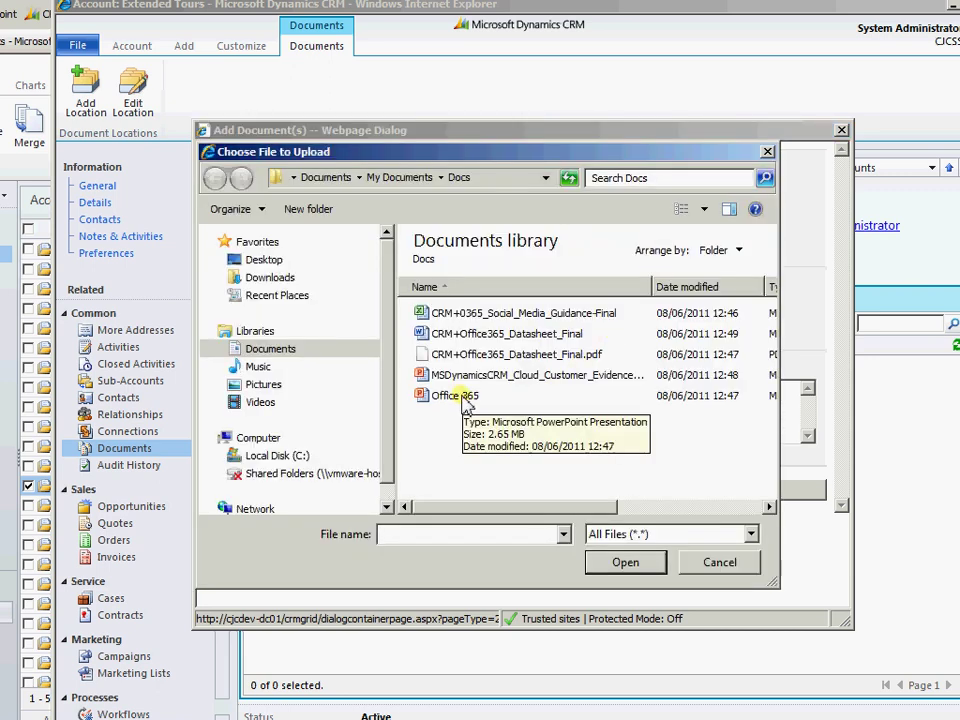
pyautogui.click(480, 342)
pyautogui.click(624, 562)
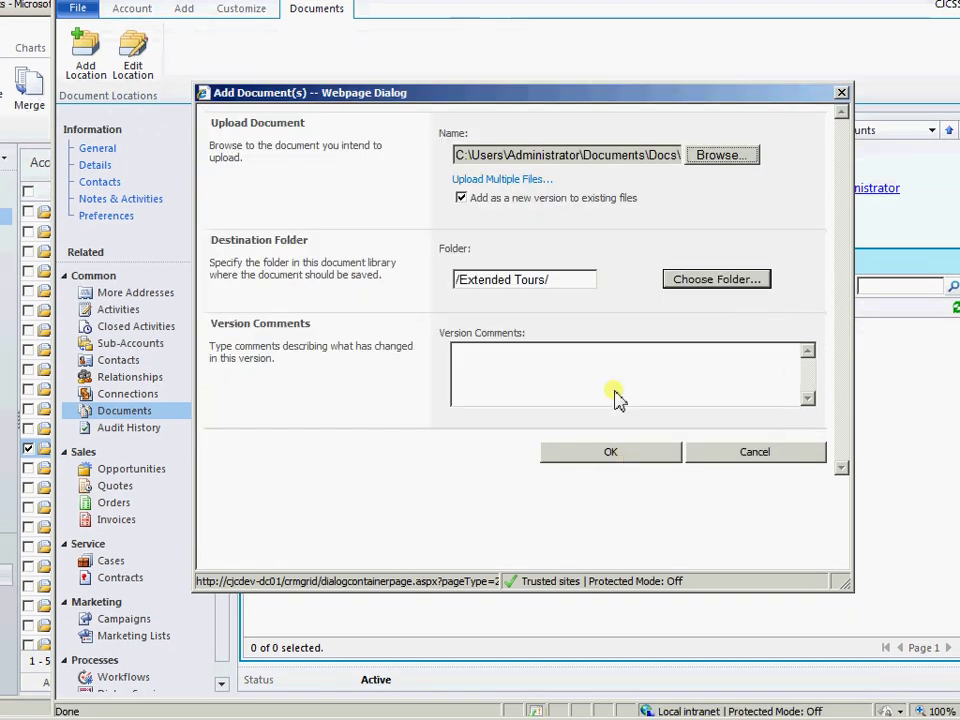
pyautogui.click(611, 456)
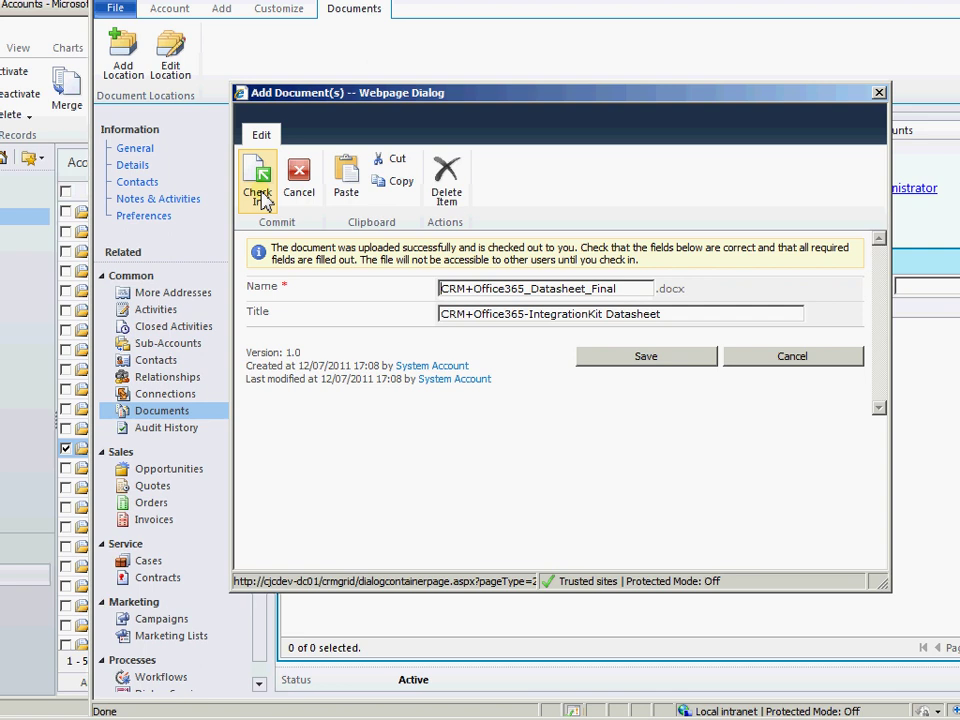
pyautogui.click(259, 194)
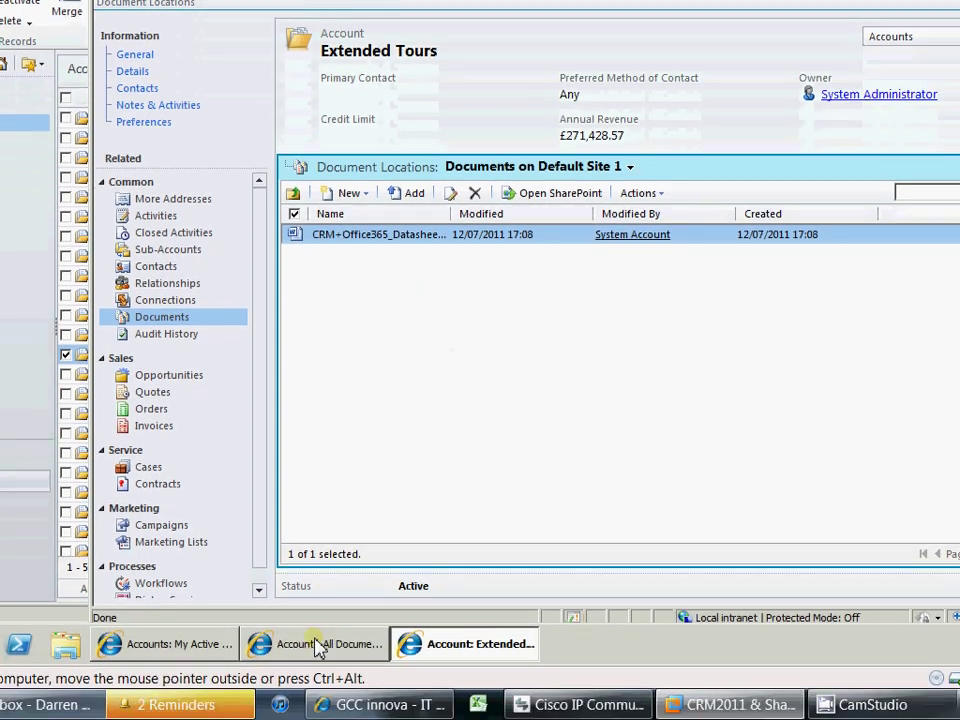
# Refresh SharePoint's Account library to confirm the Extended Tours folder, then return to the CRM account.
pyautogui.click(317, 645)
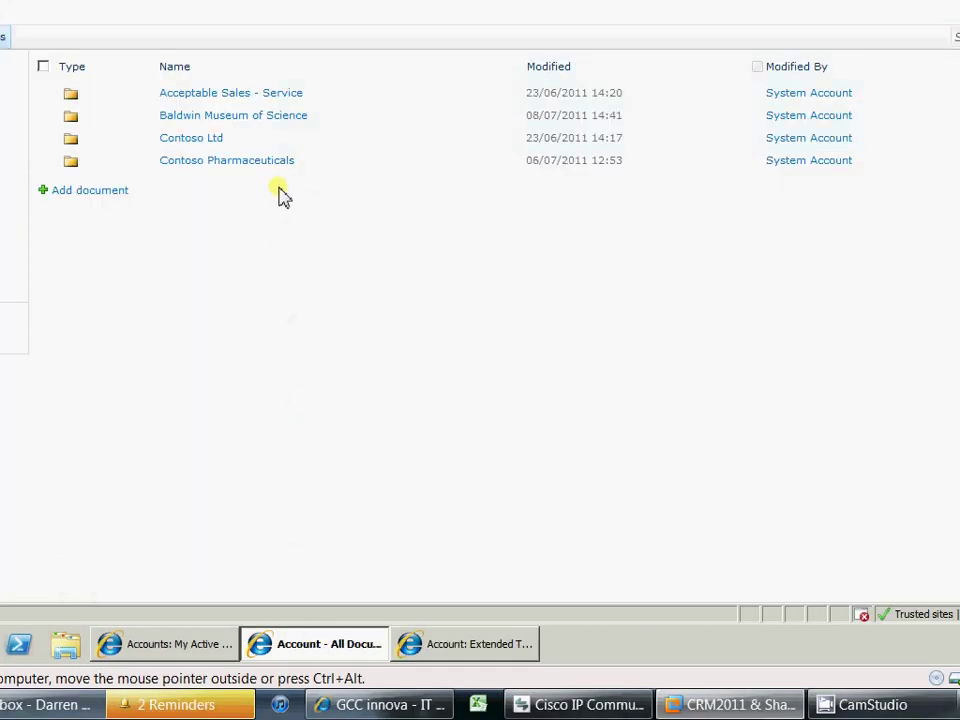
pyautogui.press('F5')
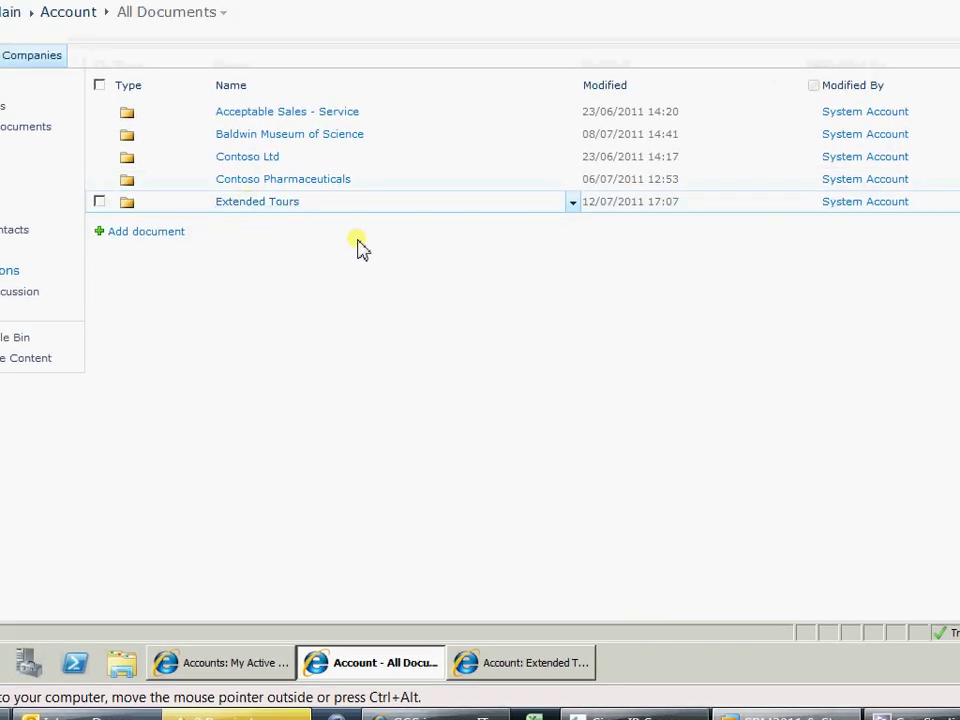
pyautogui.click(544, 651)
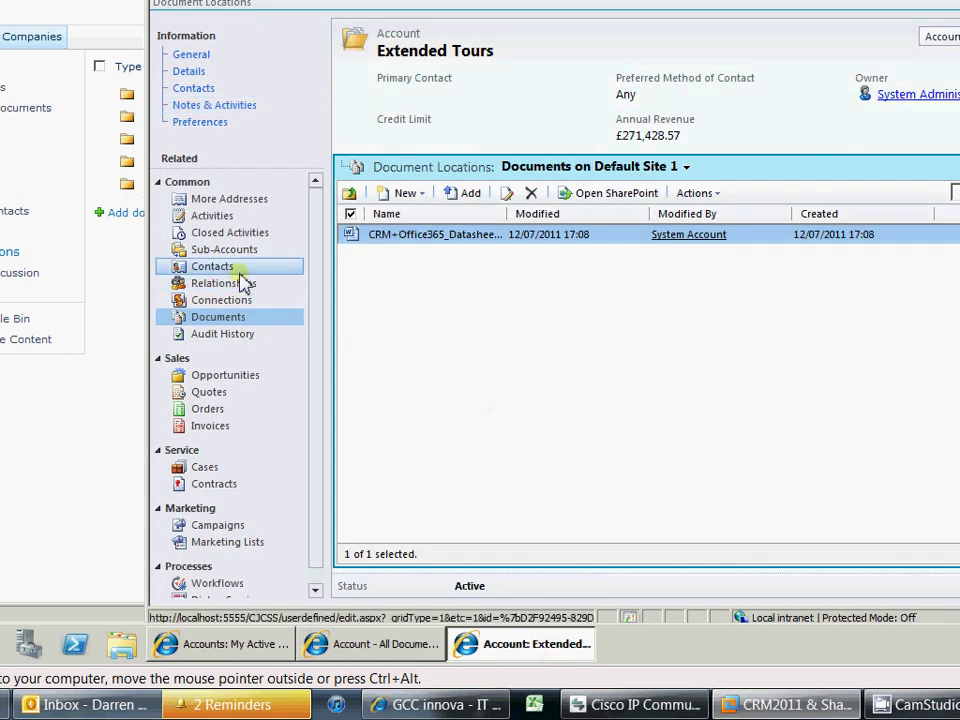
# List Extended Tours' contacts and verify the datasheet inside its SharePoint folder.
pyautogui.click(253, 270)
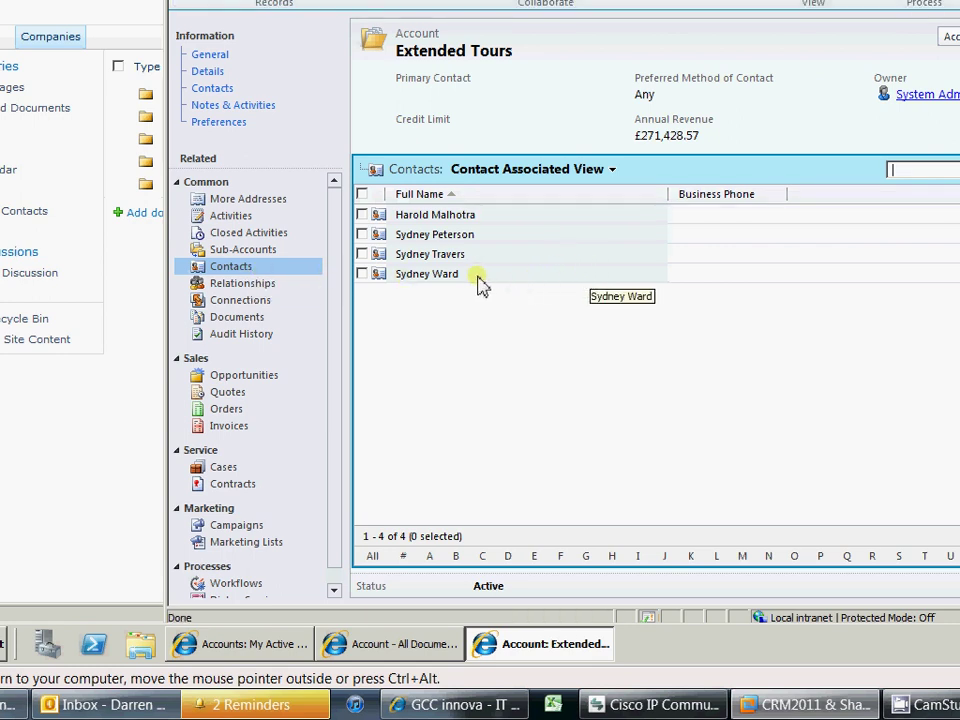
pyautogui.click(392, 644)
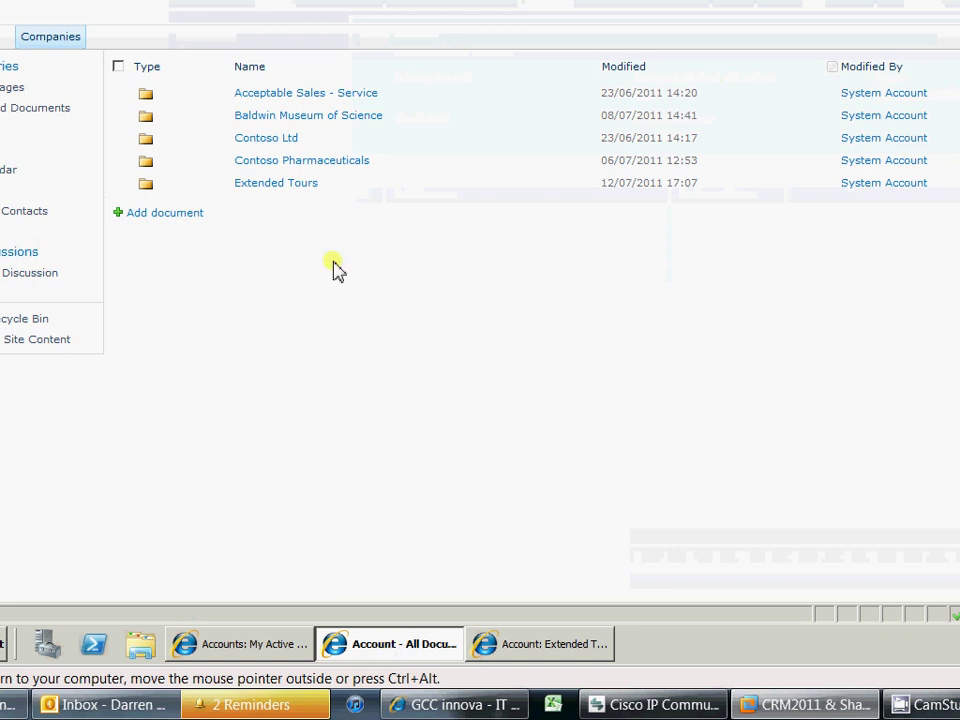
pyautogui.click(295, 188)
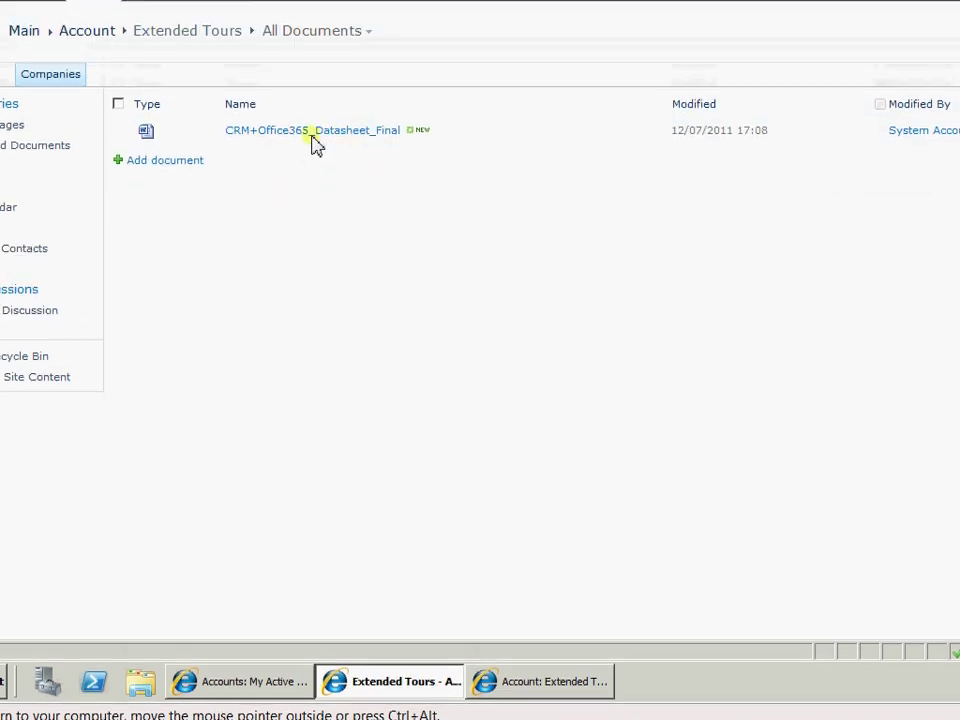
pyautogui.click(537, 686)
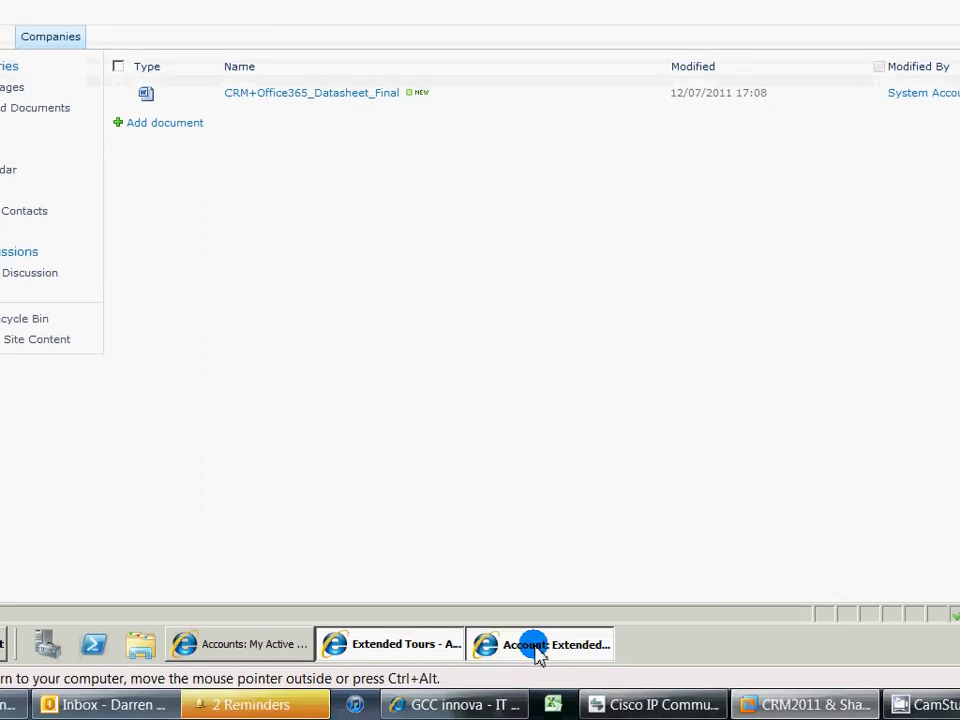
# Open the first contact, create its SharePoint folder under Extended Tours, and begin adding a document.
pyautogui.click(493, 214)
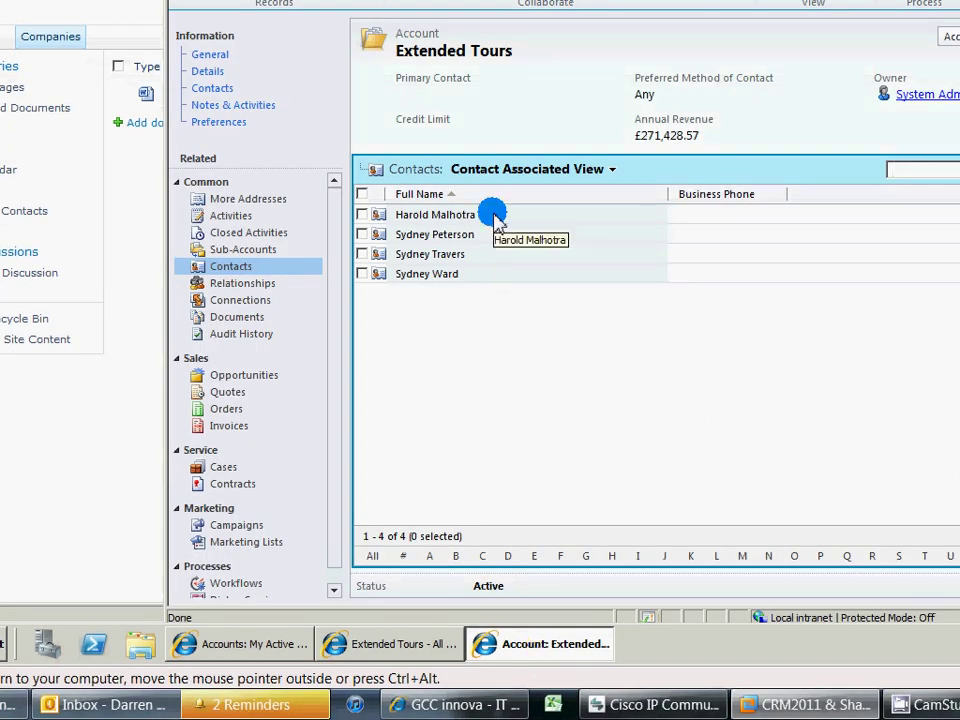
pyautogui.doubleClick(494, 214)
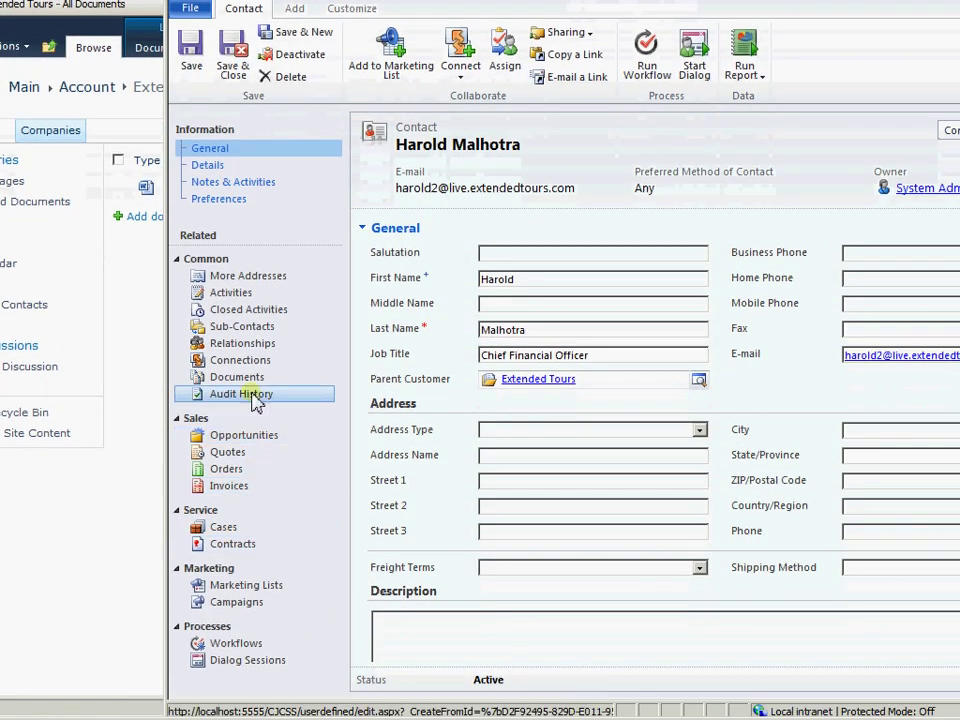
pyautogui.click(250, 433)
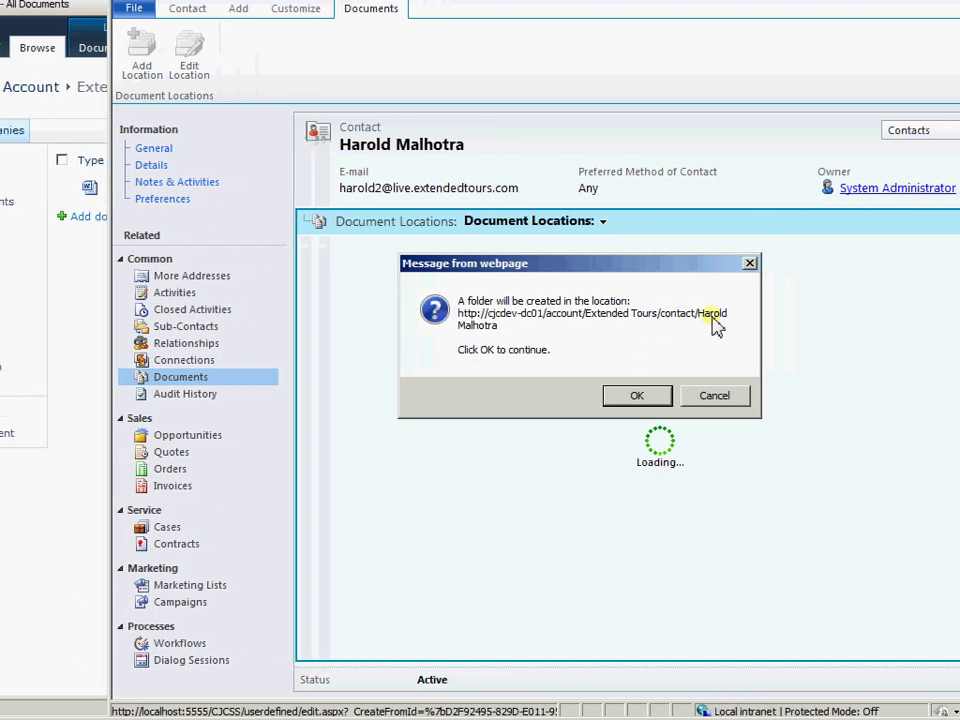
pyautogui.click(638, 396)
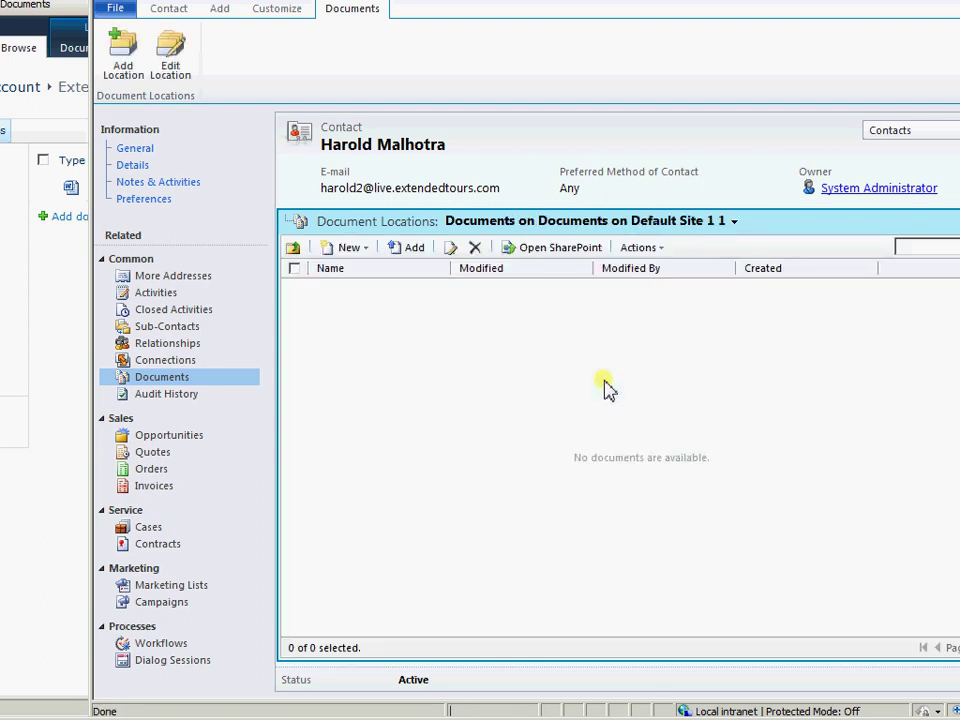
pyautogui.click(416, 250)
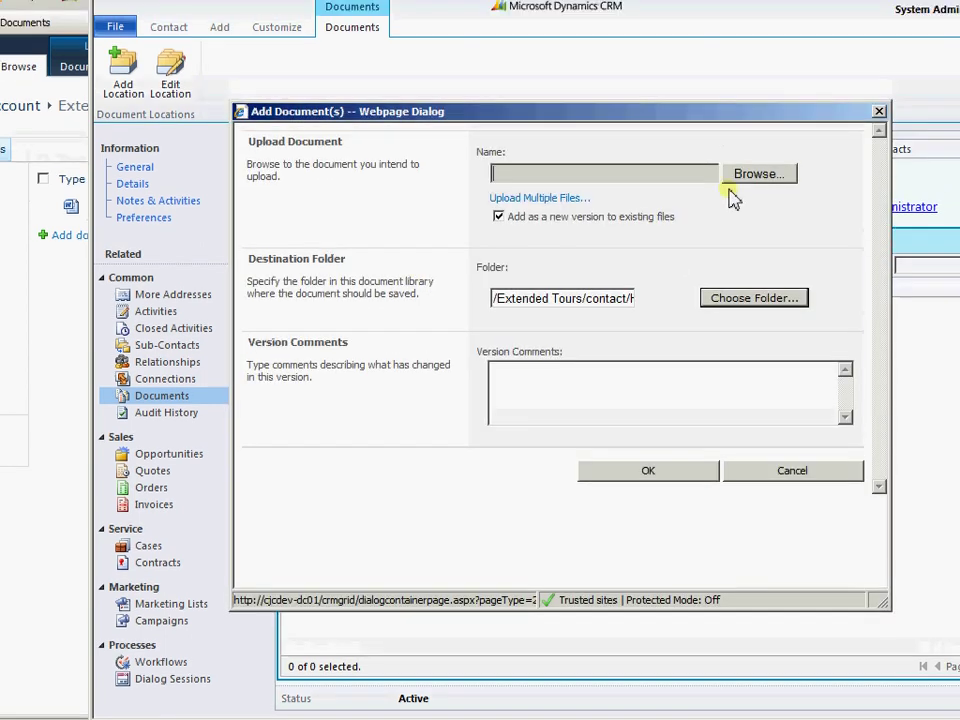
# Upload the CRM+0365_Social_Media_Guidance-Final spreadsheet to the contact's documents and save its check-in details.
pyautogui.click(736, 159)
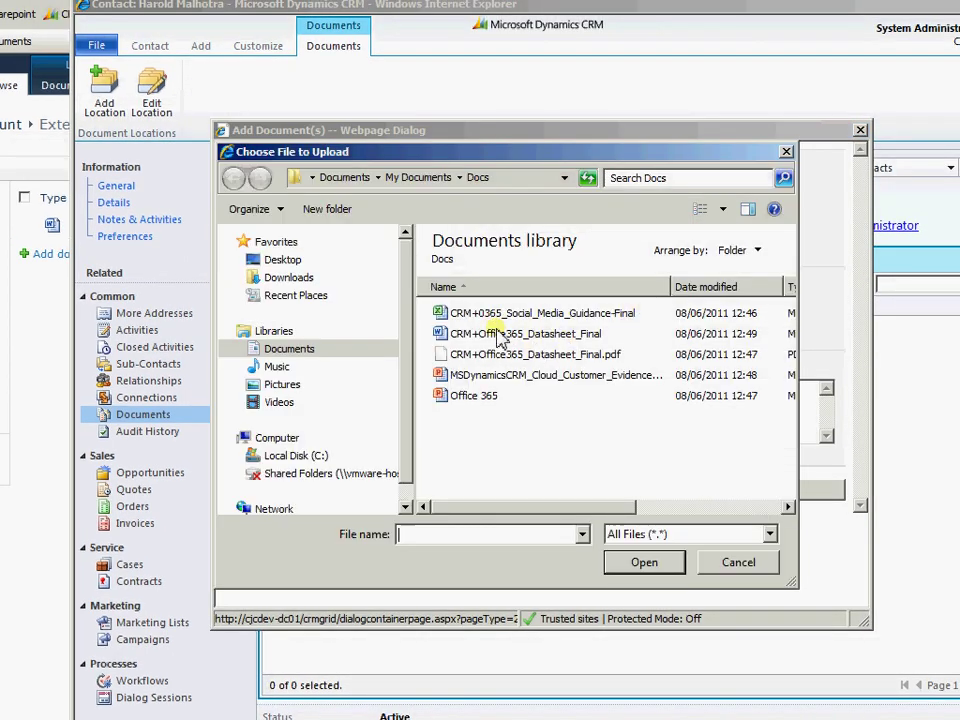
pyautogui.doubleClick(446, 313)
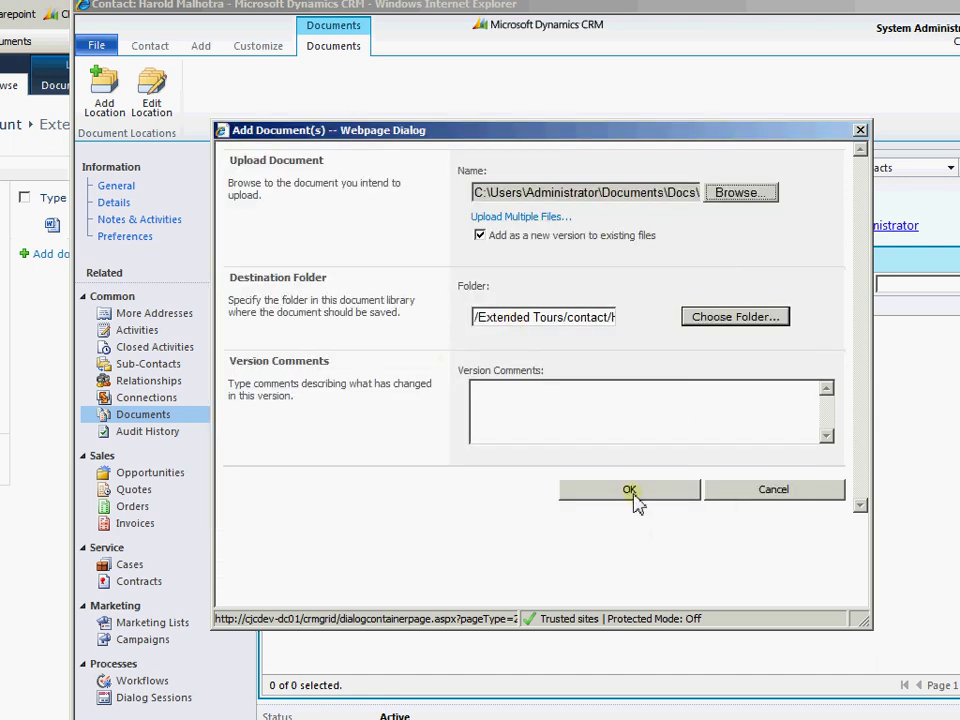
pyautogui.click(630, 490)
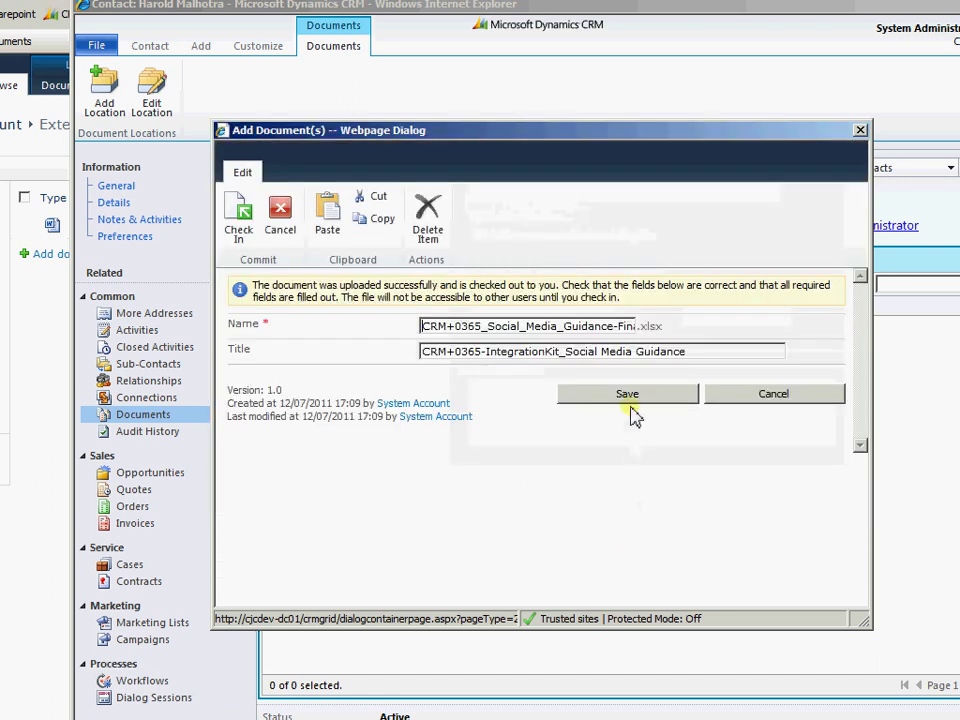
pyautogui.click(238, 215)
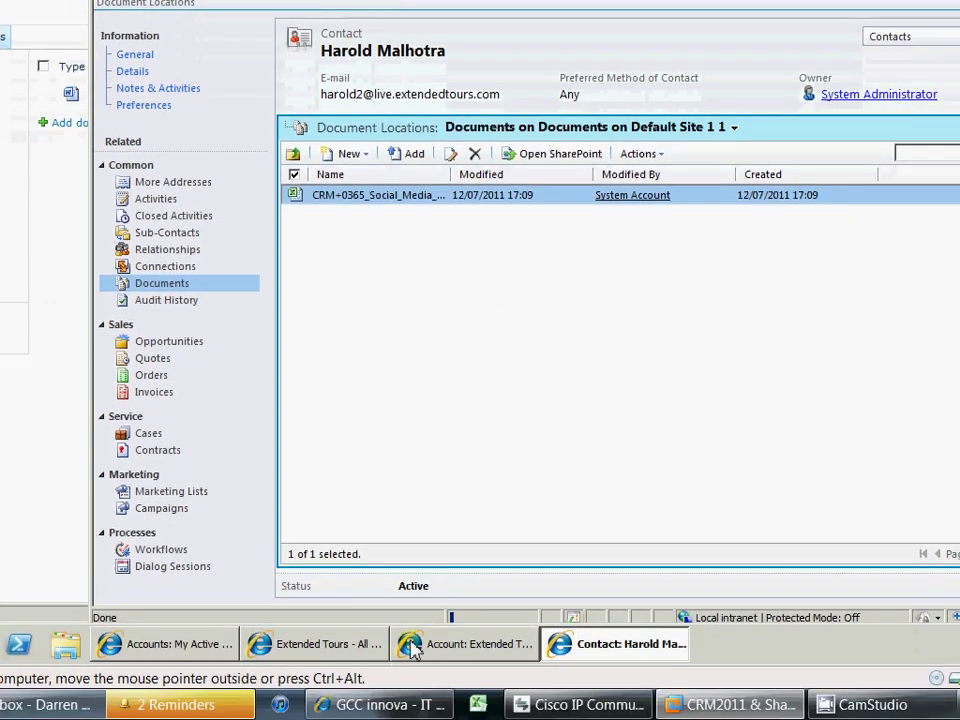
# Refresh the Extended Tours SharePoint library, check the contact subfolder holds the Social Media Guidance file, and return to CRM.
pyautogui.click(355, 642)
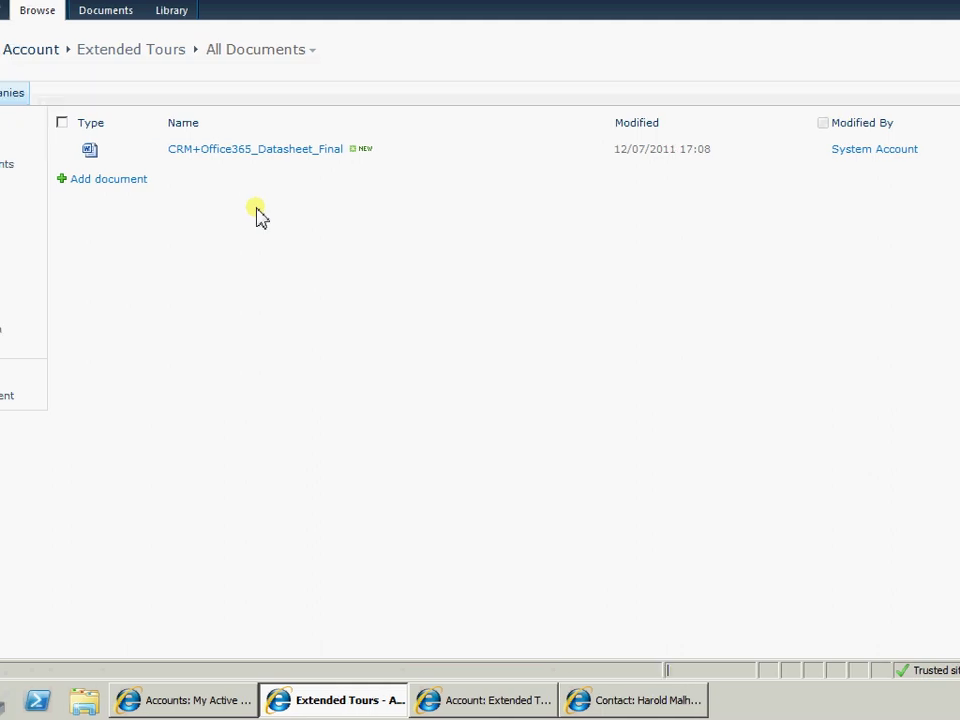
pyautogui.press('F5')
pyautogui.click(630, 366)
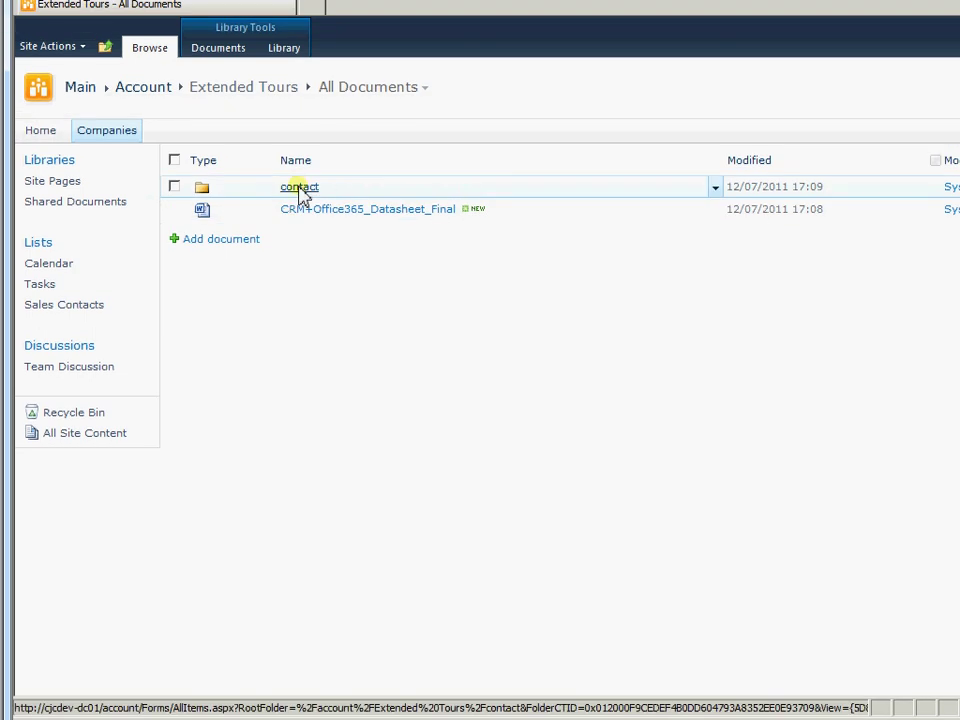
pyautogui.click(300, 190)
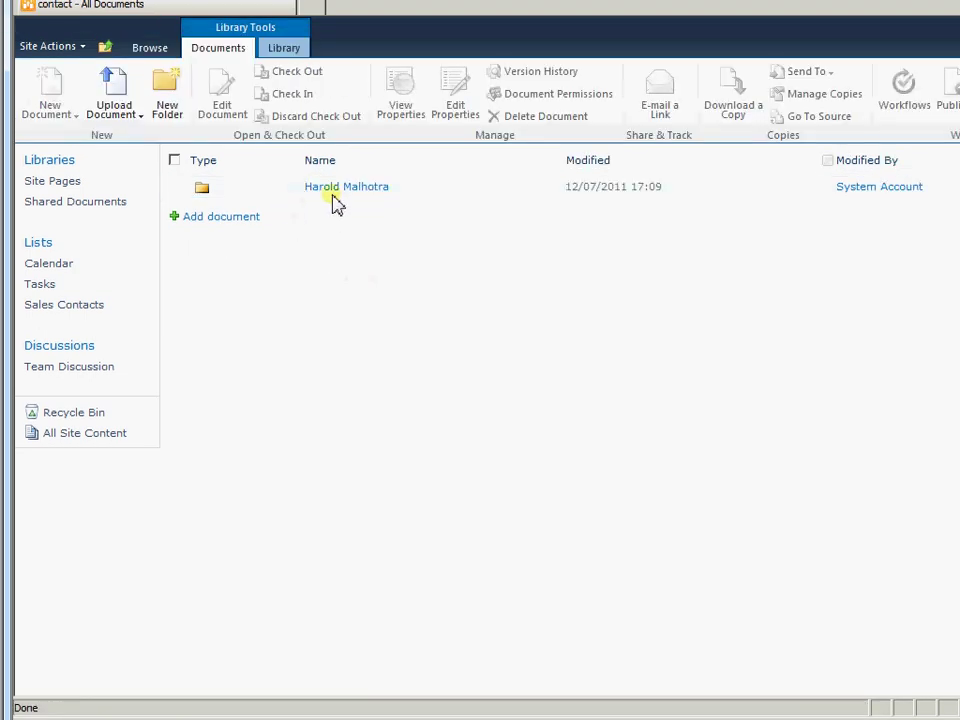
pyautogui.click(355, 192)
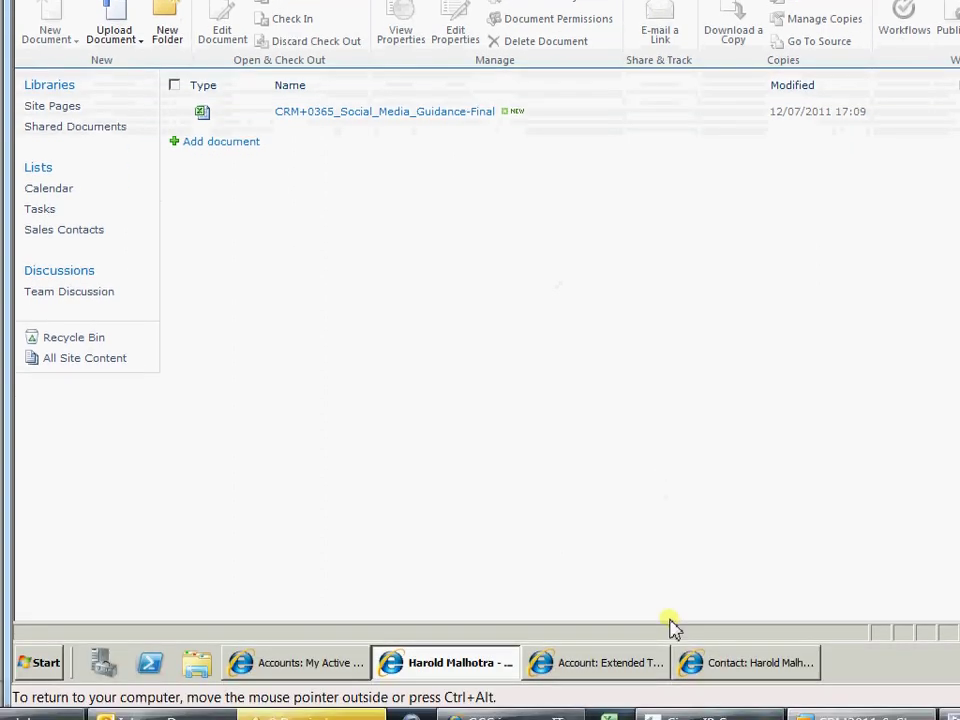
pyautogui.click(625, 662)
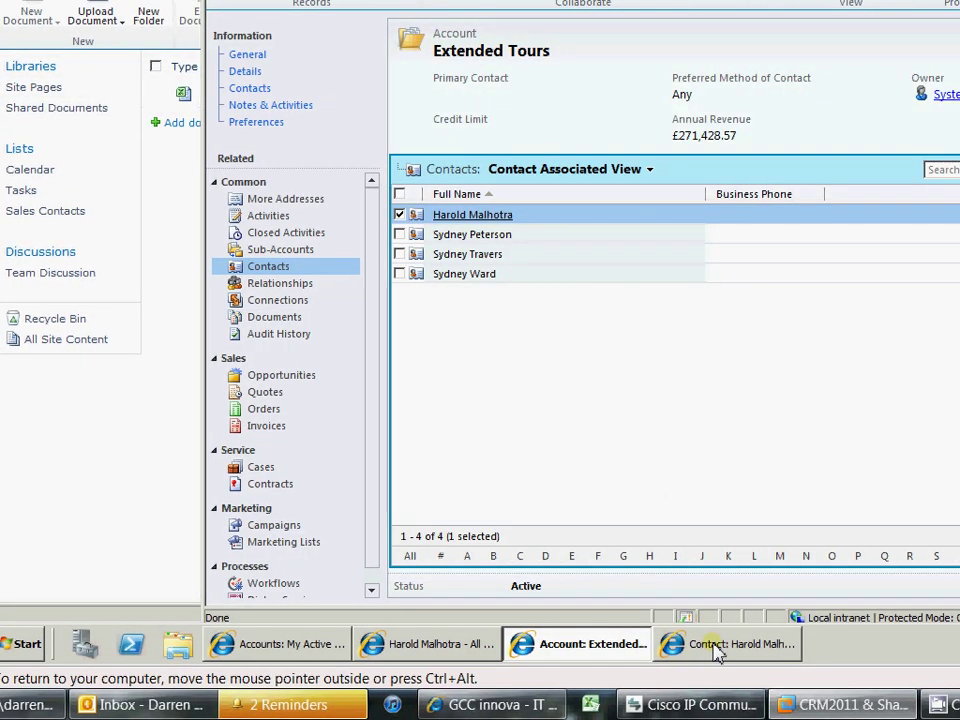
# Add a new document location named Location 2 to the other contact, ready for its folder URL.
pyautogui.click(717, 648)
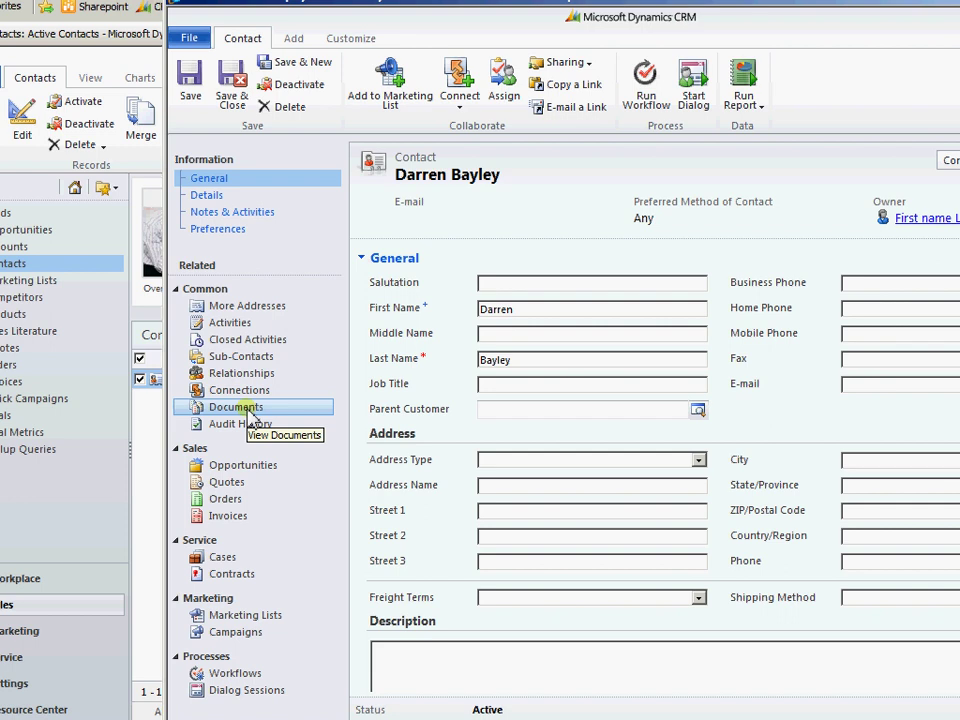
pyautogui.click(240, 407)
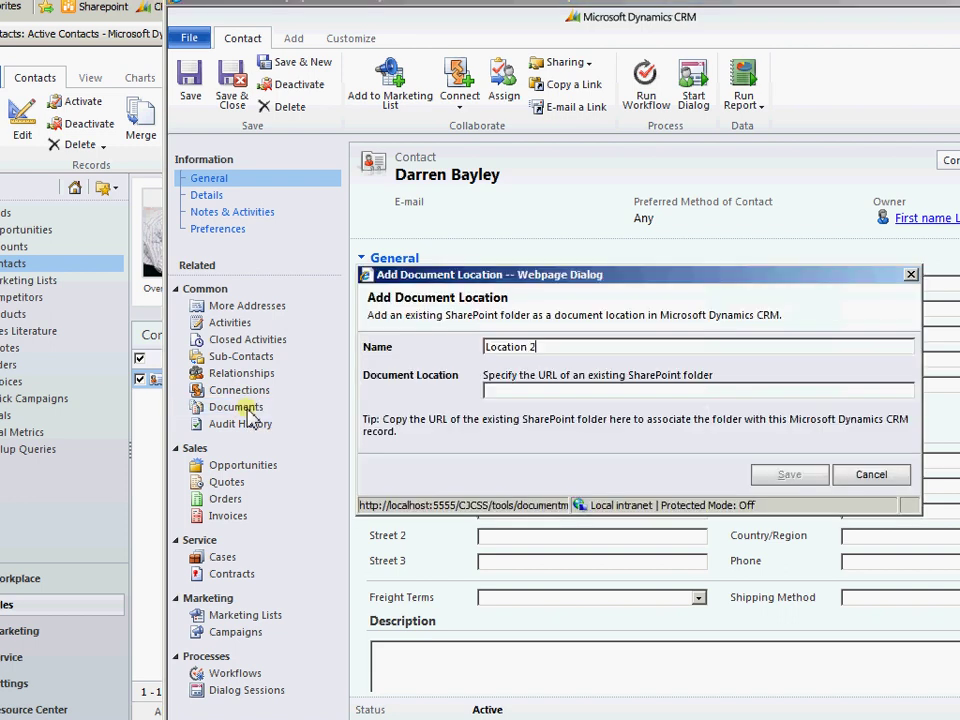
pyautogui.click(525, 397)
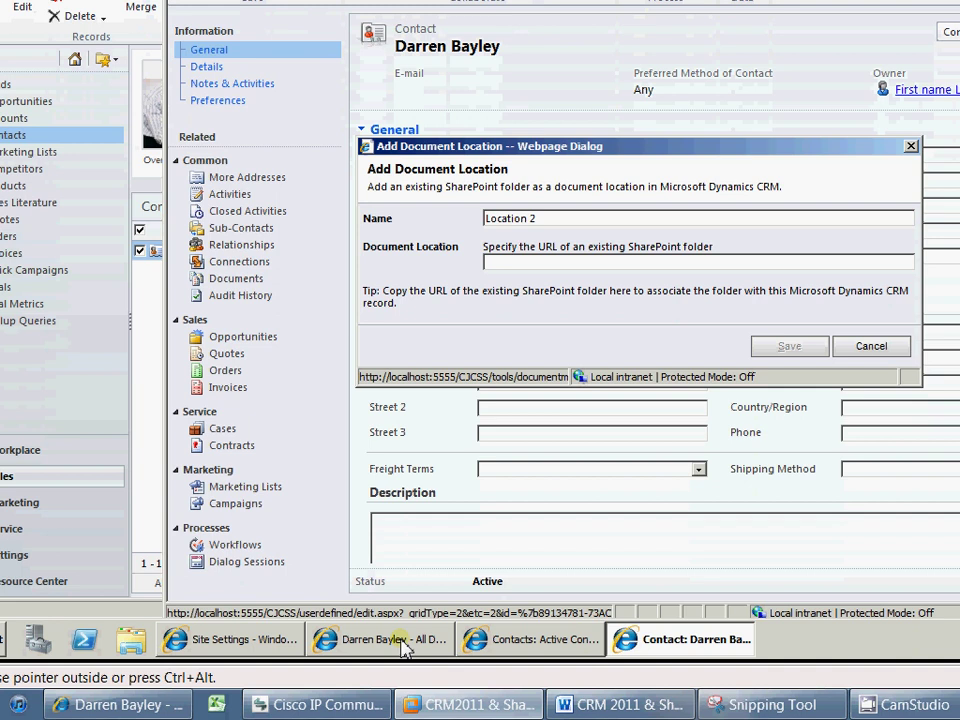
pyautogui.click(400, 641)
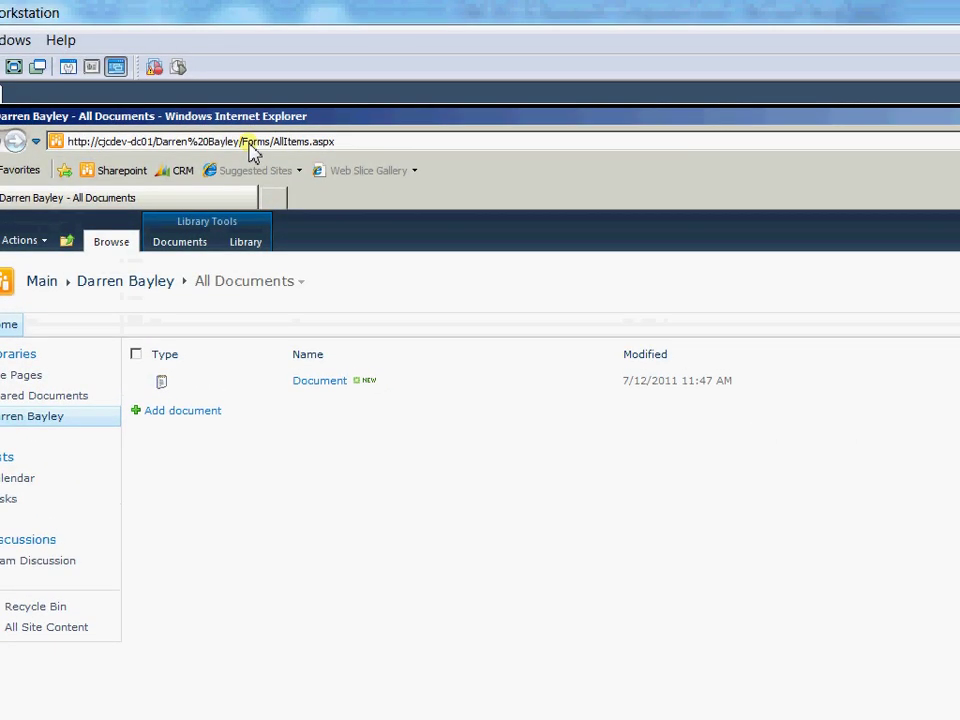
# Copy the folder portion of the contact's SharePoint library web address.
pyautogui.click(251, 147)
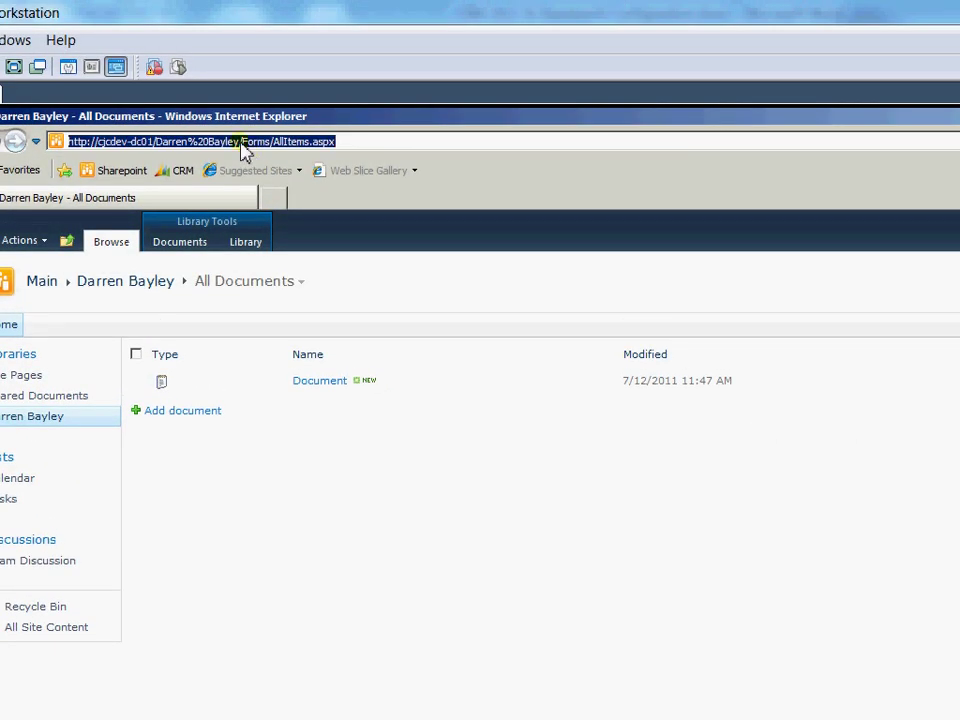
pyautogui.moveTo(244, 147); pyautogui.dragTo(59, 147)
pyautogui.rightClick(255, 148)
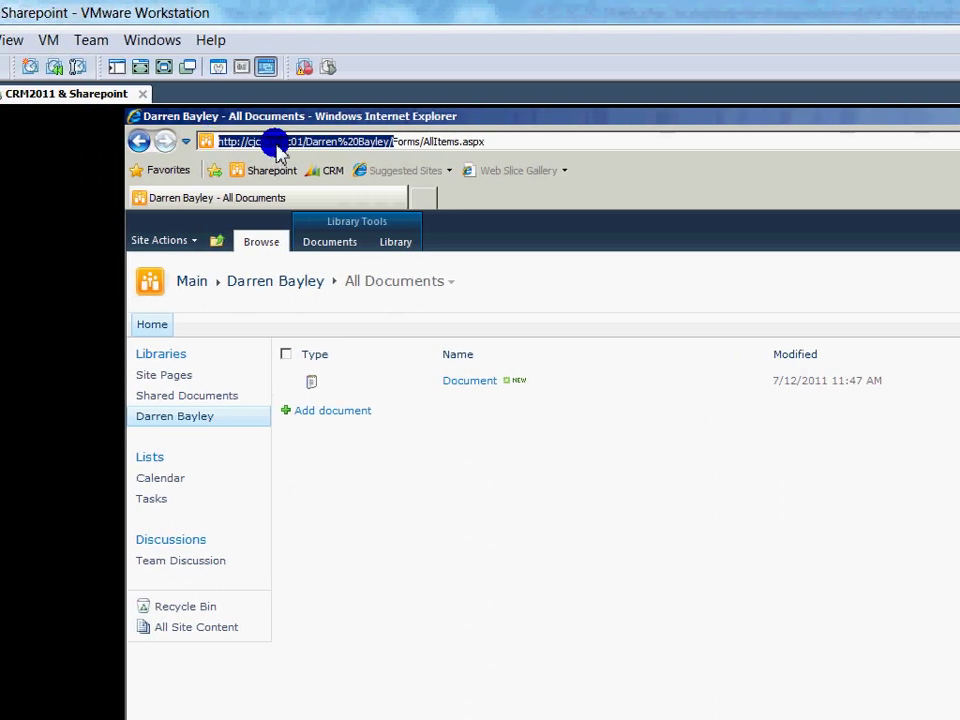
pyautogui.click(307, 192)
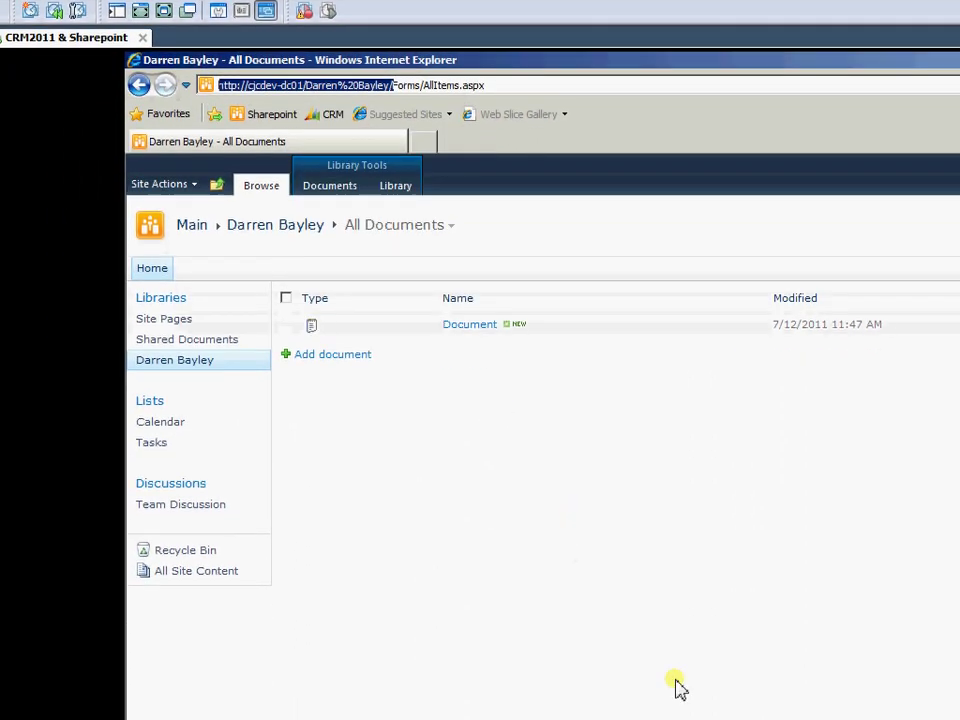
# Paste the copied SharePoint folder URL into Location 2's Document Location field and save it.
pyautogui.click(706, 641)
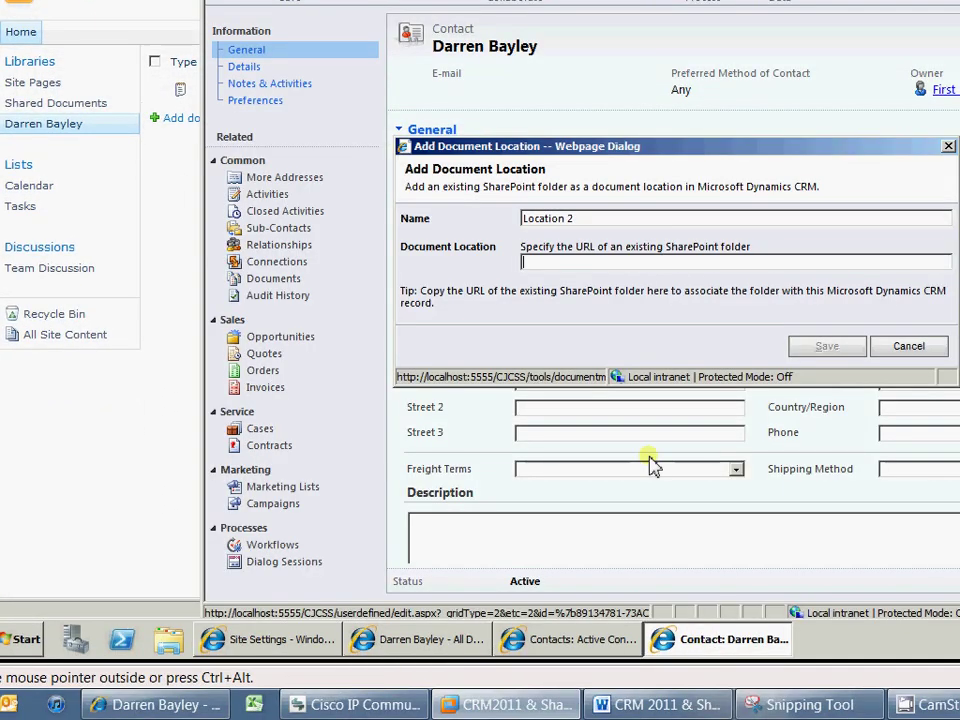
pyautogui.rightClick(557, 259)
pyautogui.click(593, 336)
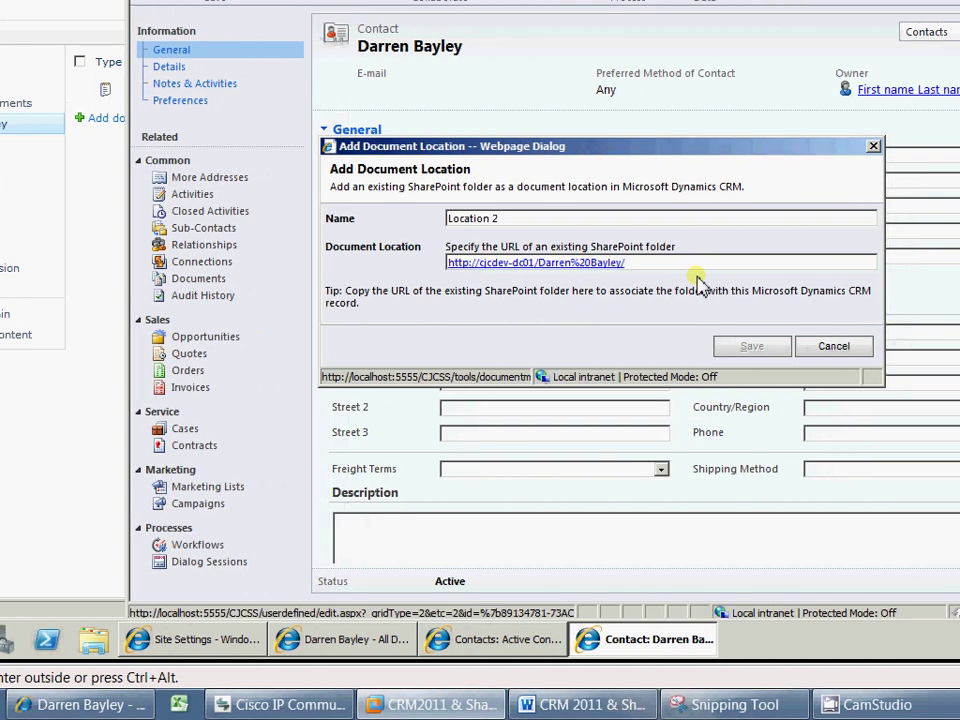
pyautogui.click(758, 348)
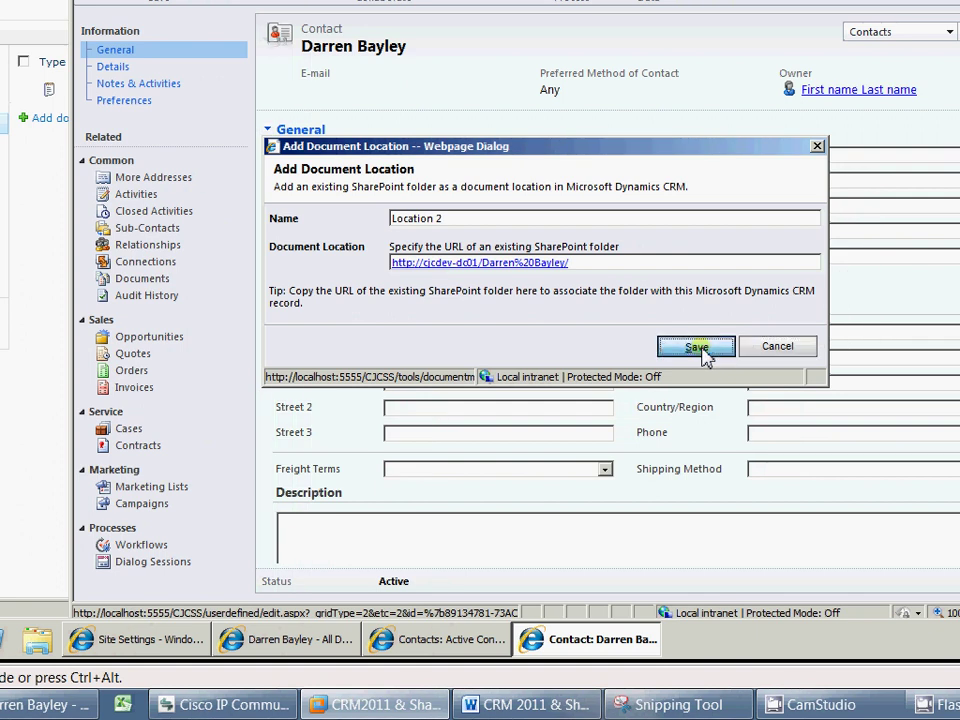
pyautogui.click(697, 350)
# Finish saving the Location 2 document location.
pyautogui.click(696, 347)
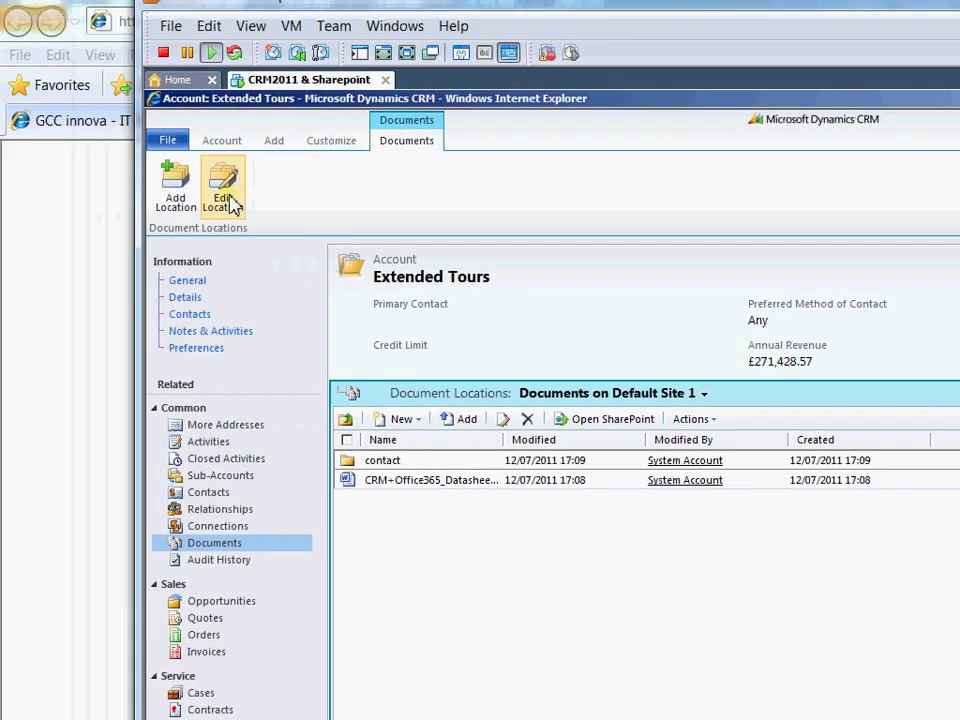
pyautogui.click(73, 92)
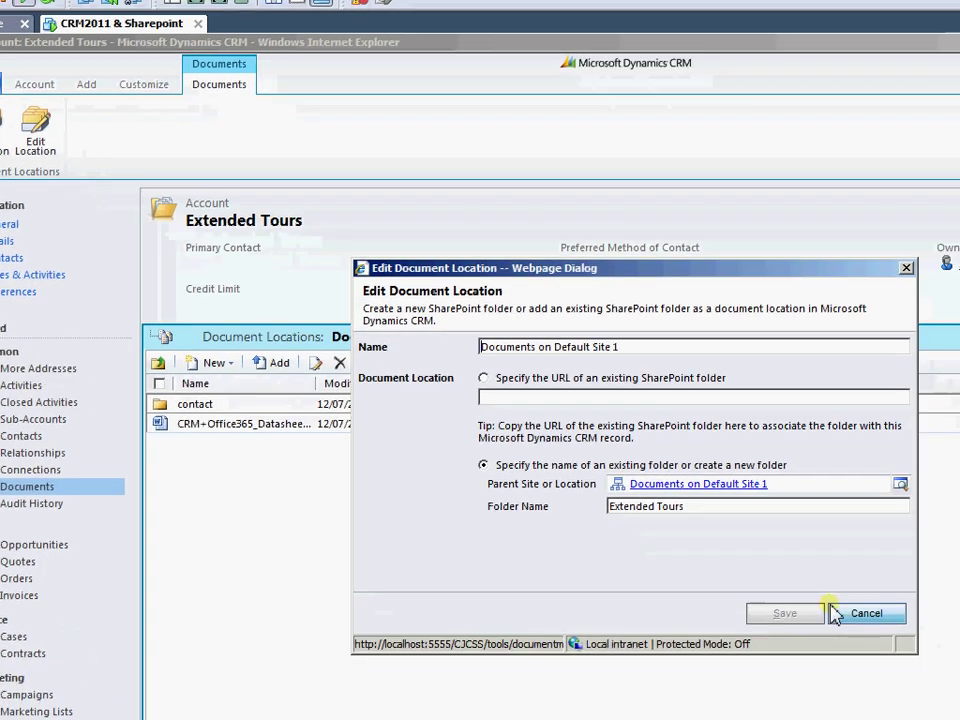
pyautogui.click(922, 669)
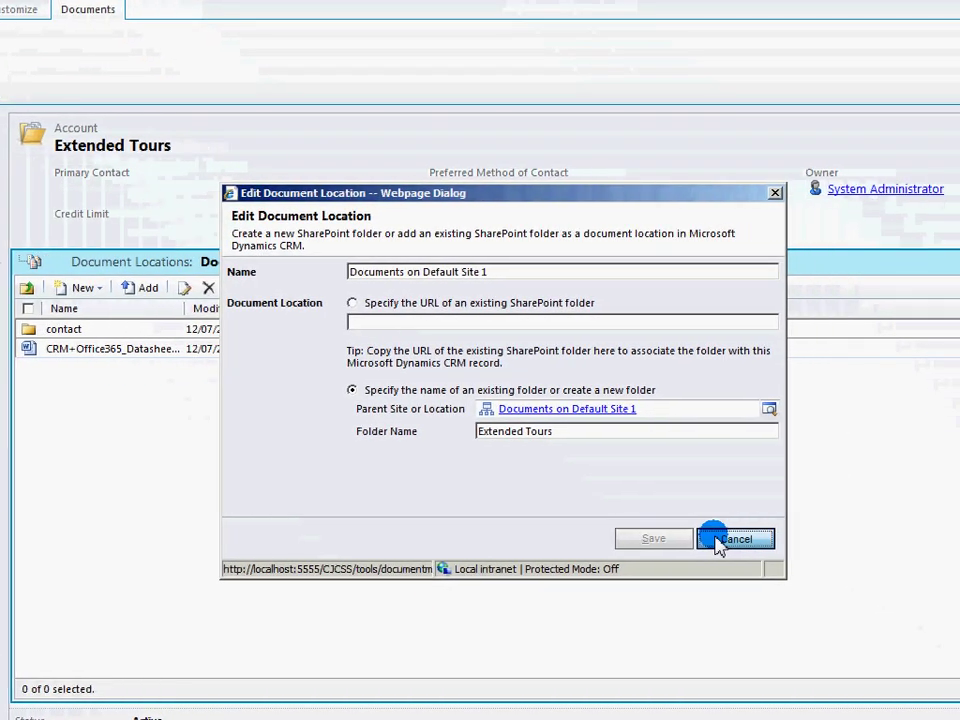
pyautogui.click(385, 264)
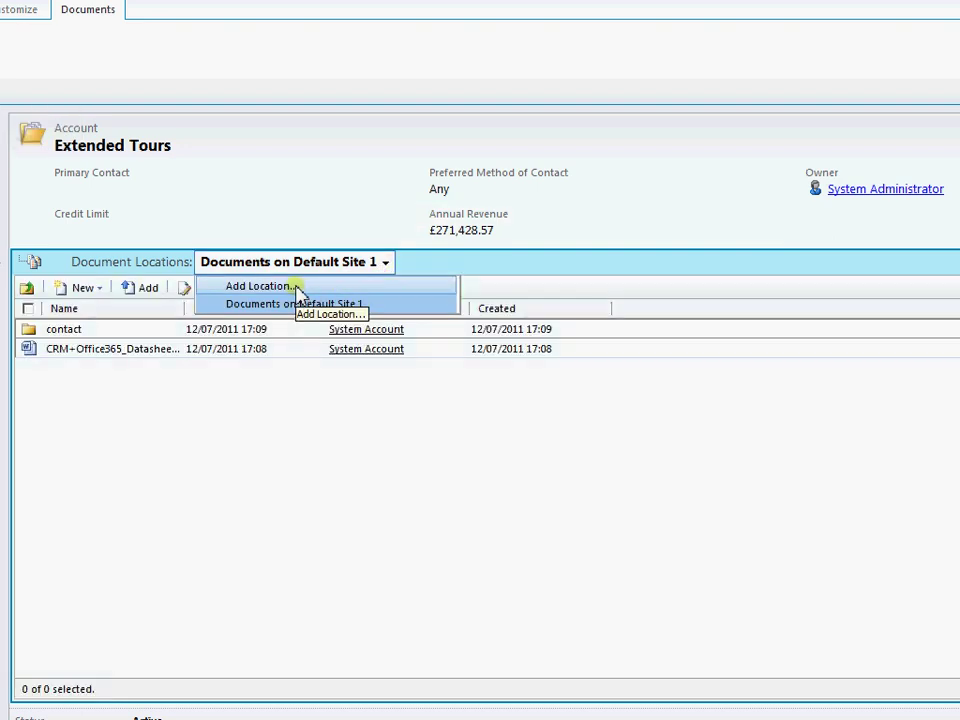
pyautogui.click(62, 194)
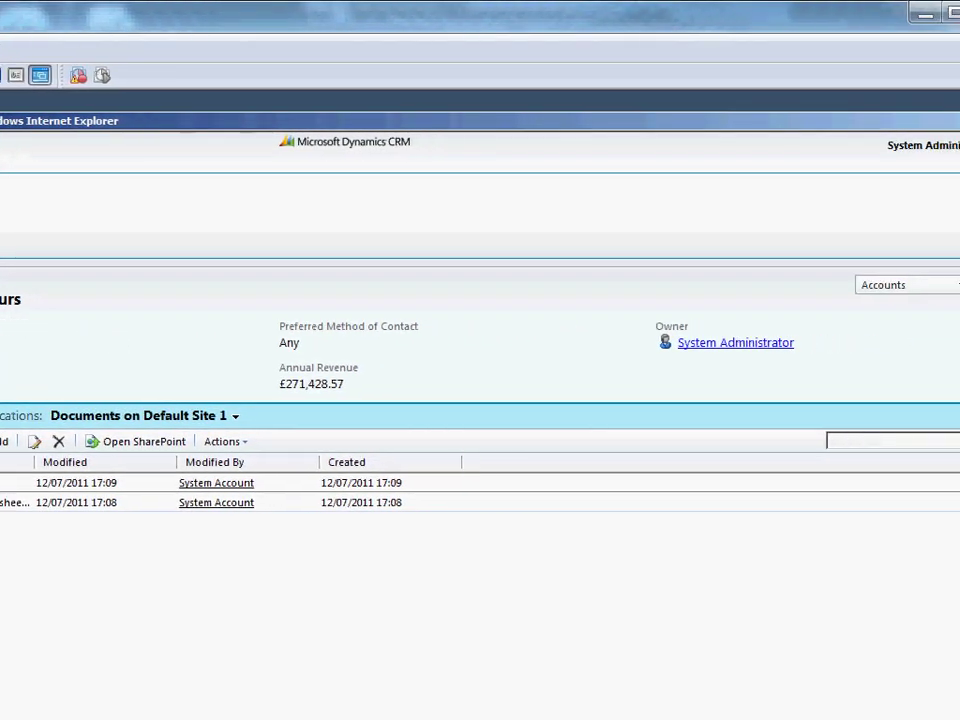
# Close the Extended Tours account form and go to Settings > Document Management.
pyautogui.click(866, 122)
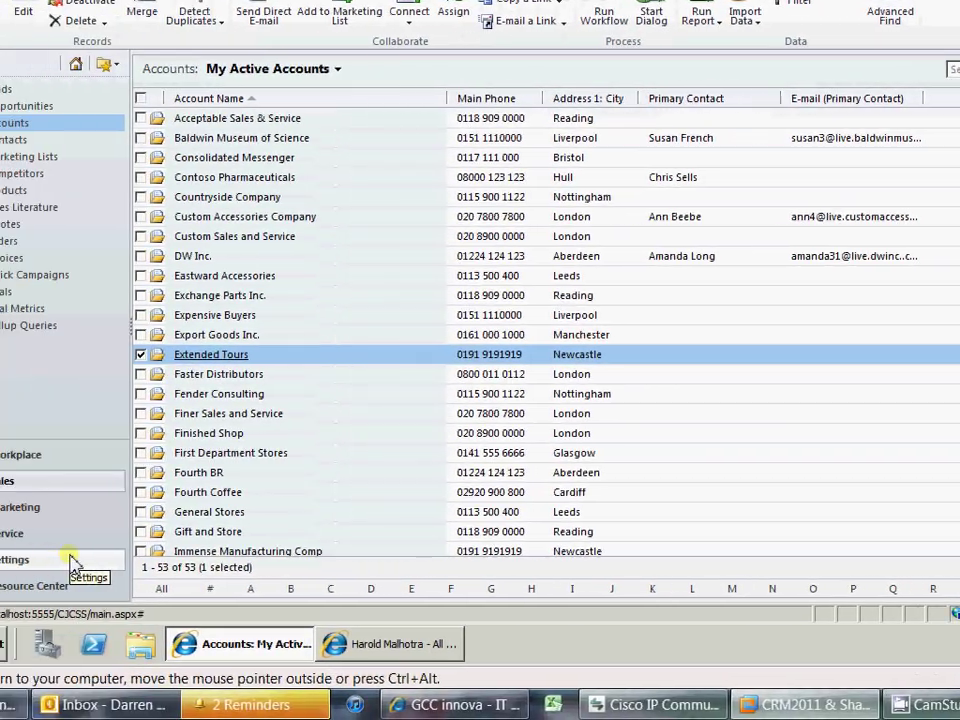
pyautogui.click(72, 563)
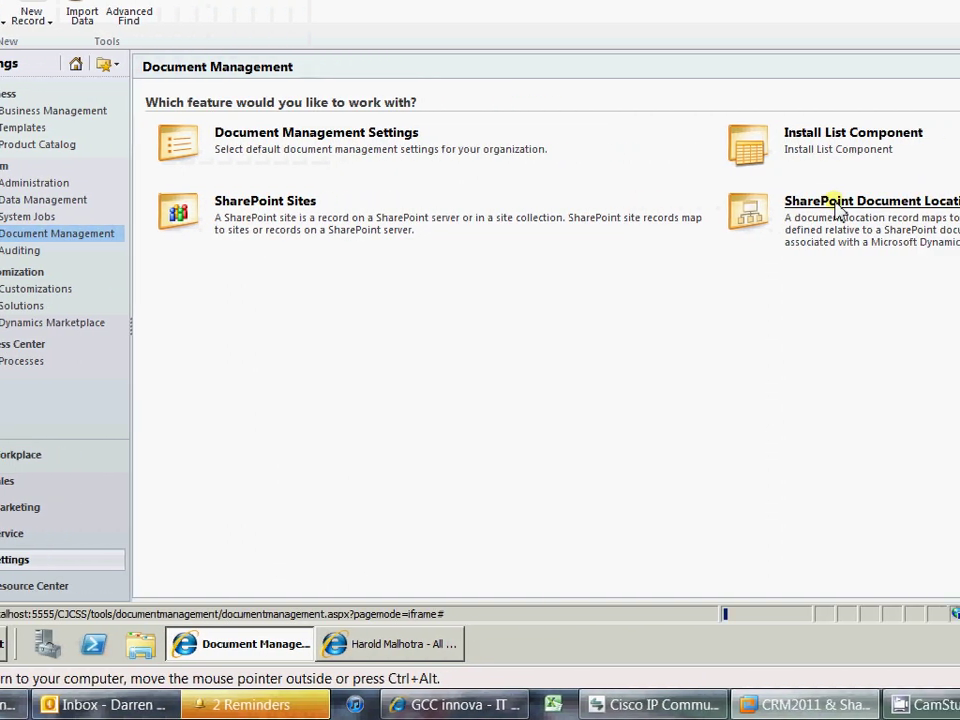
# Open SharePoint Document Locations and select the Extended Tours location record.
pyautogui.click(760, 203)
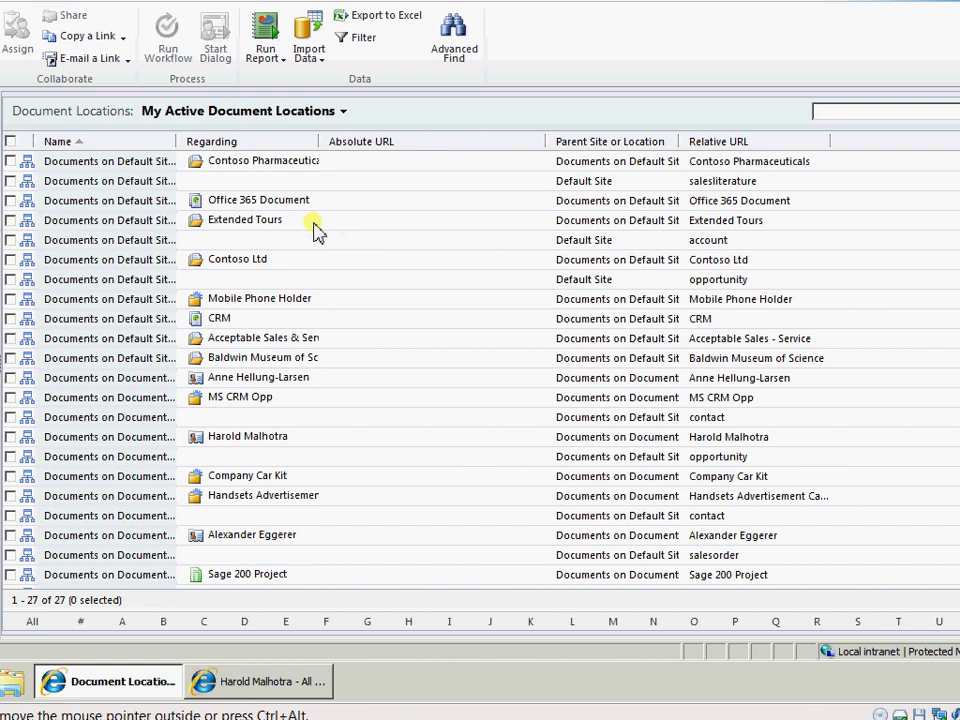
pyautogui.click(314, 229)
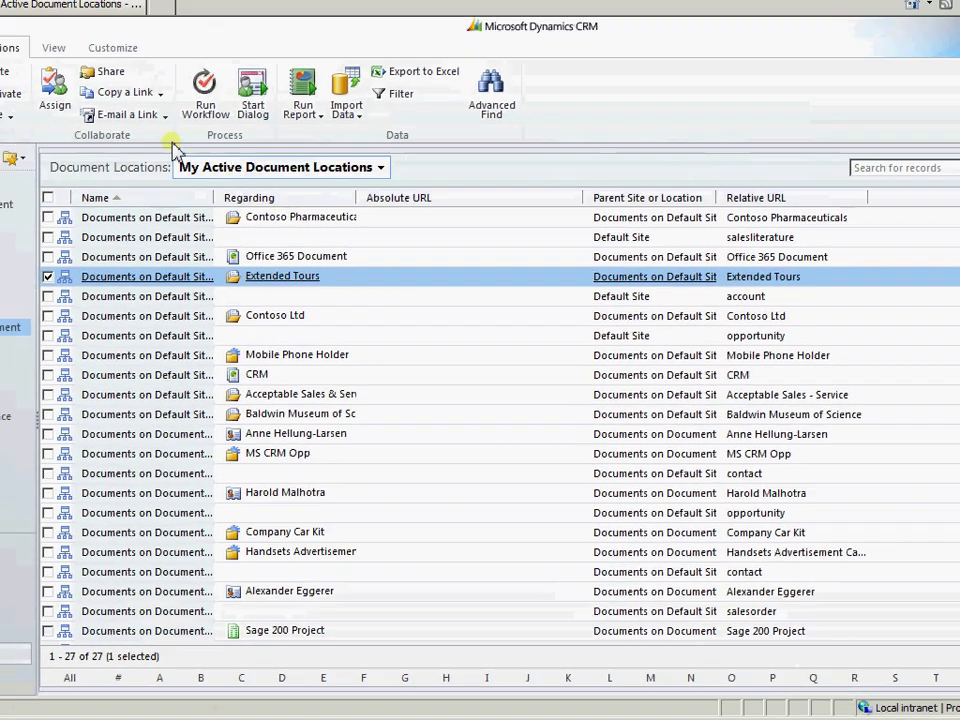